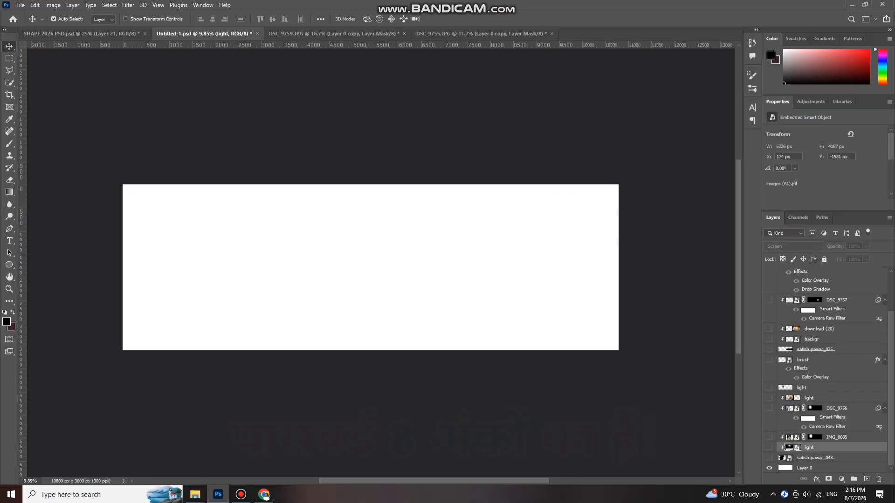
- Show the black grunge border layer and shift it slightly right on the canvas's left edge
scroll(368, 268, up, 2)
scroll(368, 267, down, 1)
scroll(368, 267, up, 1)
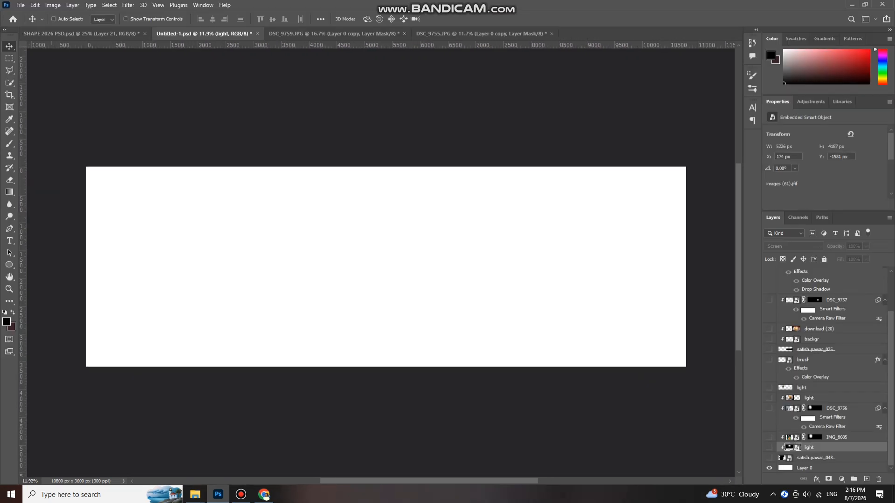
scroll(368, 267, up, 1)
scroll(379, 274, down, 1)
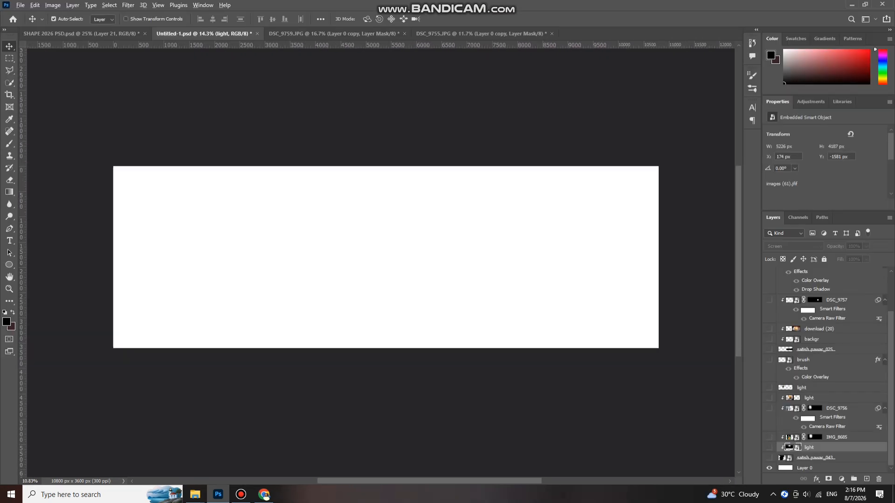
scroll(379, 274, up, 1)
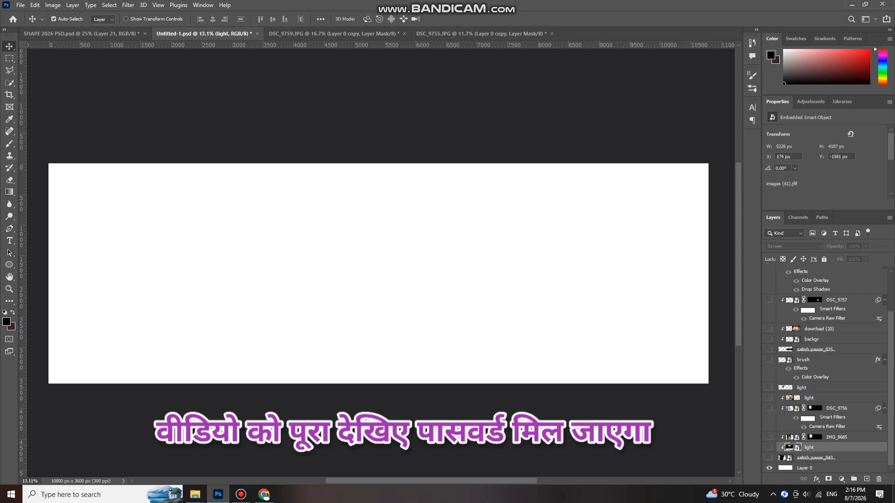
click(769, 458)
scroll(368, 267, down, 1)
mouse_move(246, 235)
mouse_down()
mouse_move(264, 275)
mouse_move(255, 234)
mouse_up()
- Undo the grunge border shift, returning it to its original position
scroll(255, 234, down, 1)
key(ctrl+z)
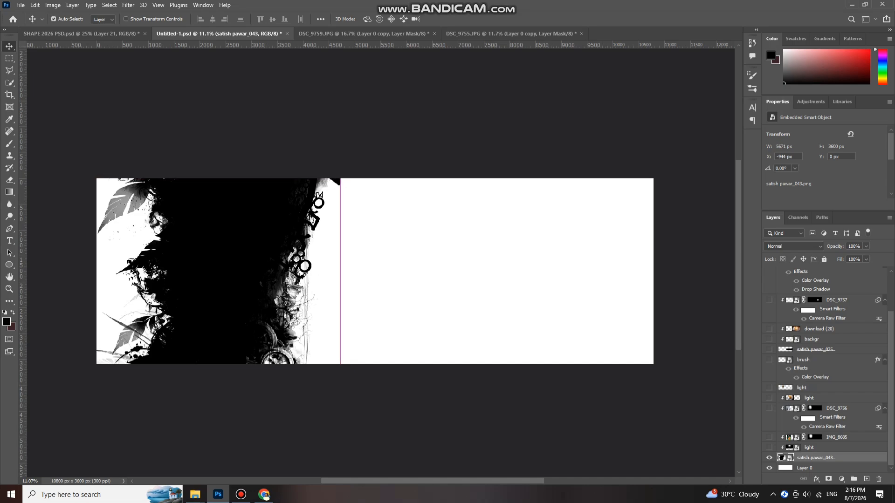
scroll(197, 248, up, 1)
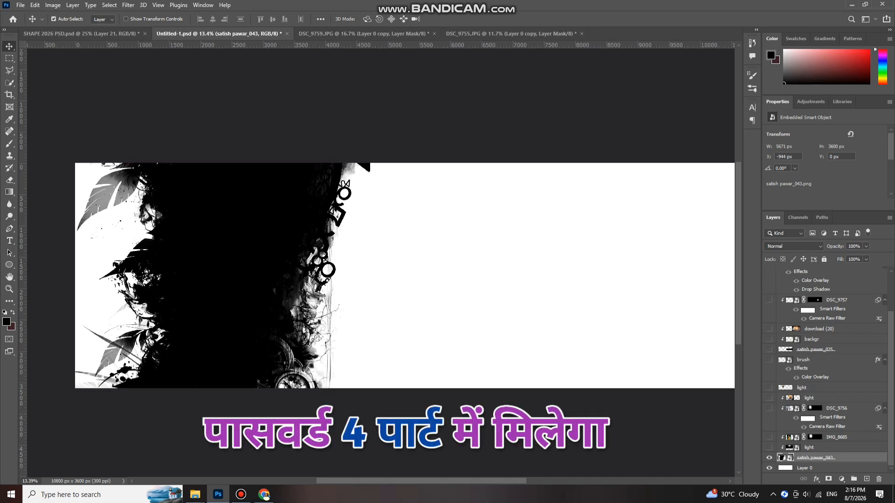
- Position the orange Screen-mode light glow over the left grunge border
scroll(235, 261, down, 1)
scroll(220, 188, down, 1)
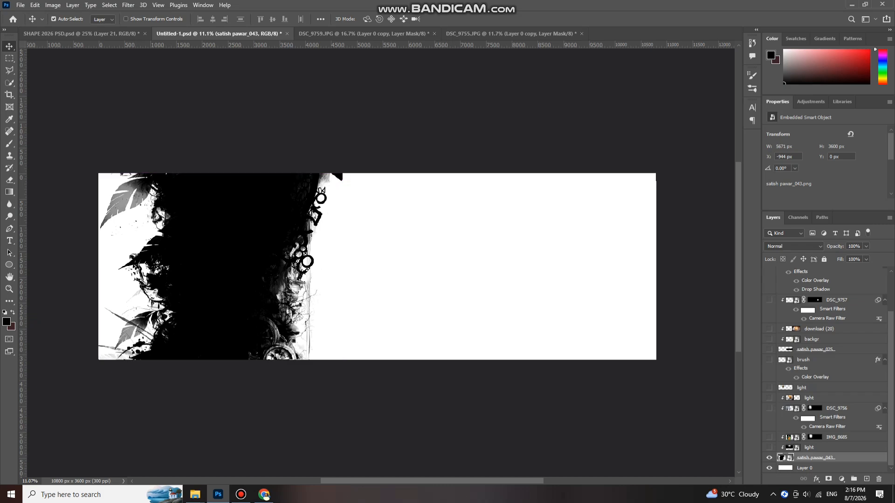
scroll(200, 264, up, 3)
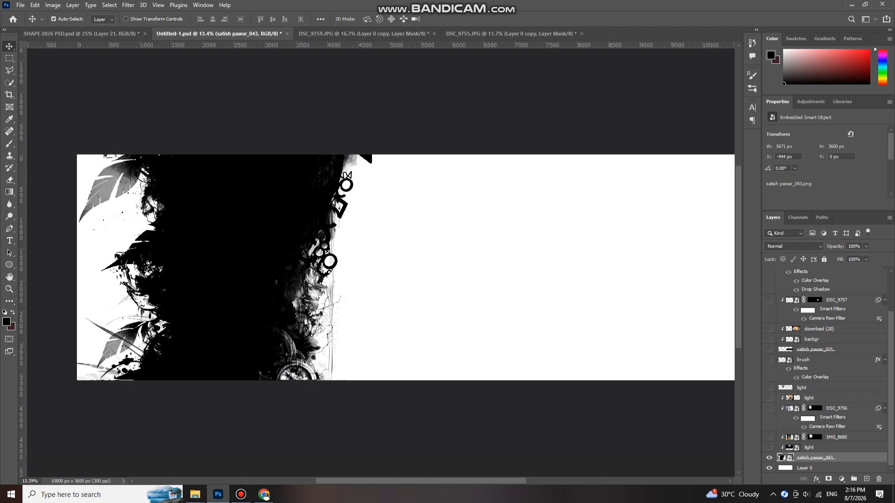
scroll(348, 303, up, 1)
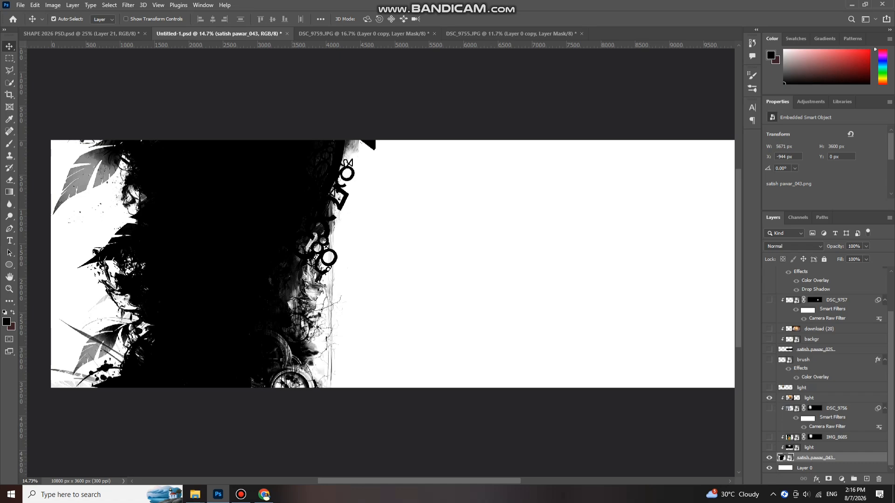
mouse_move(247, 186)
mouse_down()
mouse_move(317, 192)
mouse_move(252, 173)
mouse_up()
scroll(255, 203, down, 1)
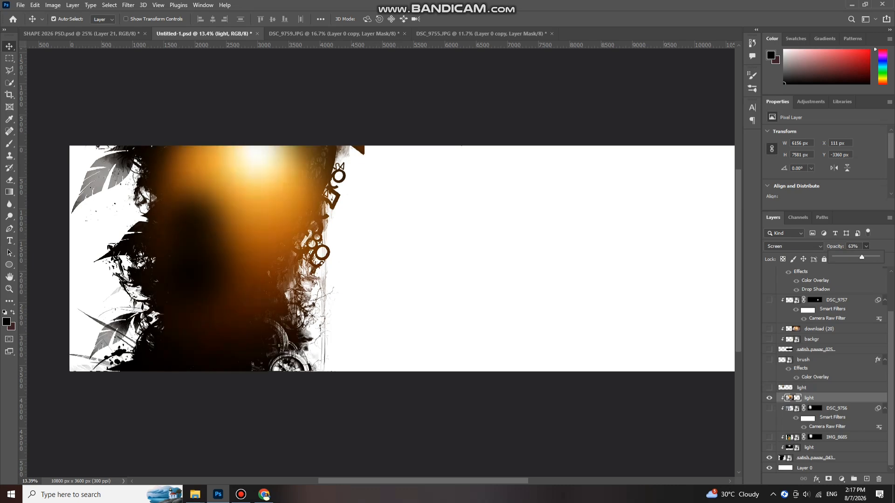
- Lower the orange glow's opacity to 74%
drag(862, 257, 860, 257)
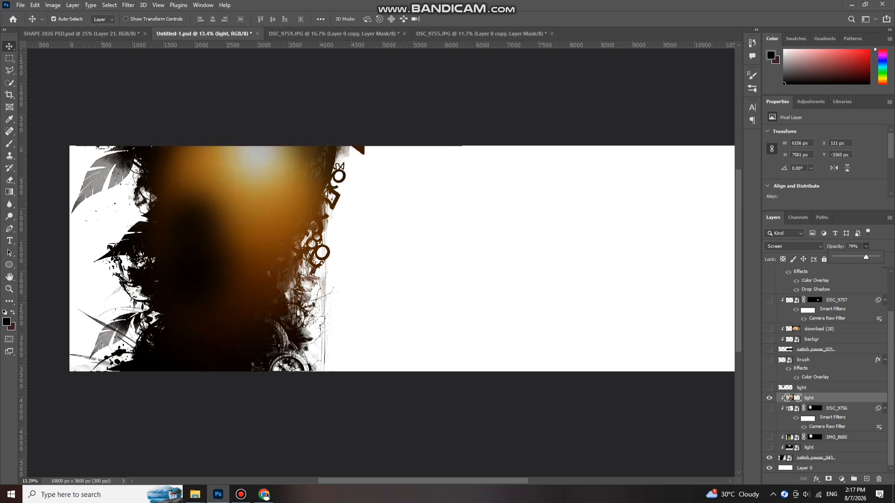
scroll(335, 271, down, 2)
scroll(273, 243, up, 2)
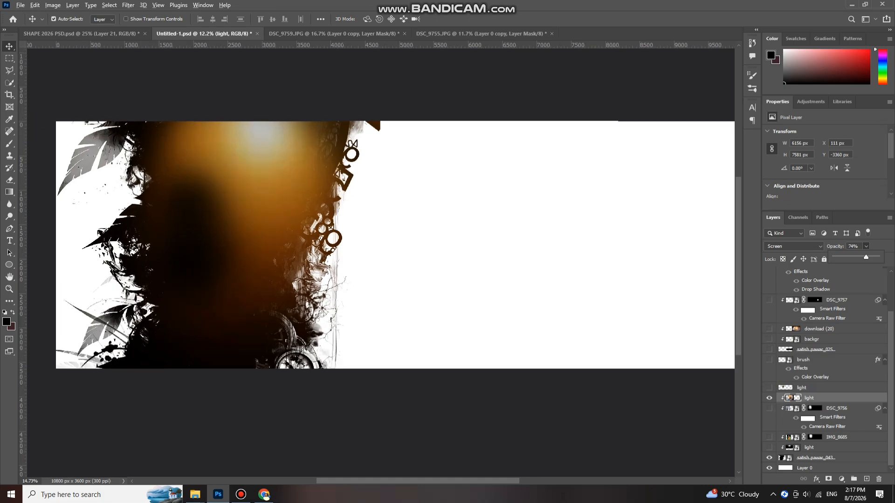
scroll(273, 243, up, 1)
scroll(302, 302, down, 1)
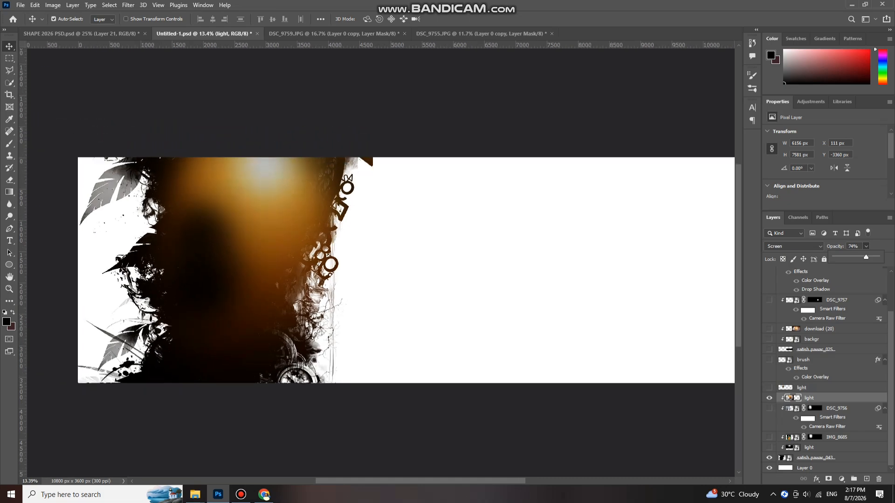
- Turn on the bright sun flare layer near the left border
click(769, 388)
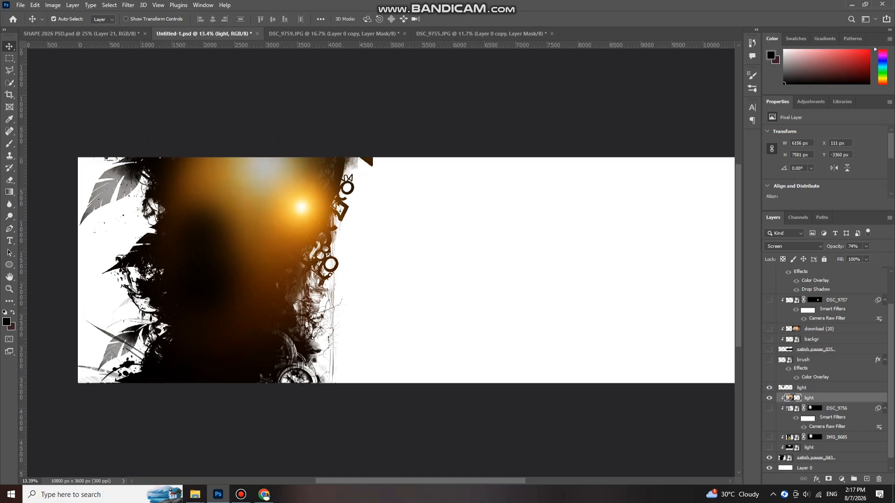
scroll(825, 370, up, 3)
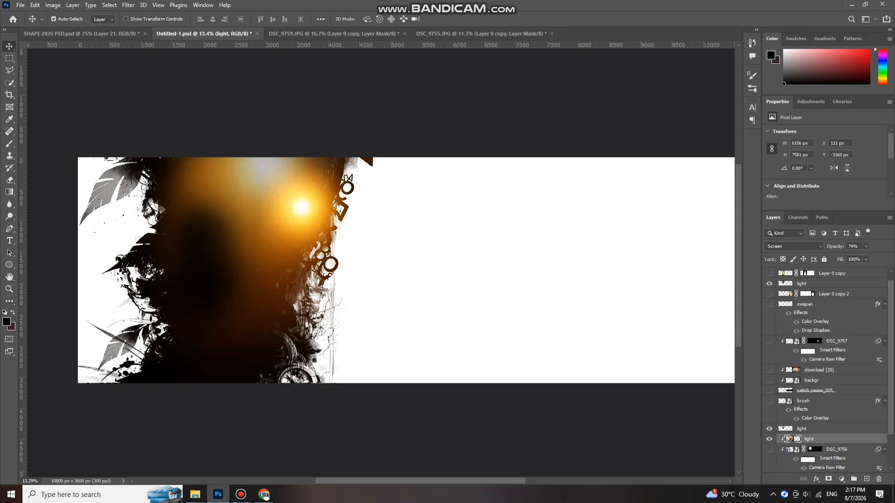
scroll(825, 370, up, 1)
scroll(825, 370, down, 2)
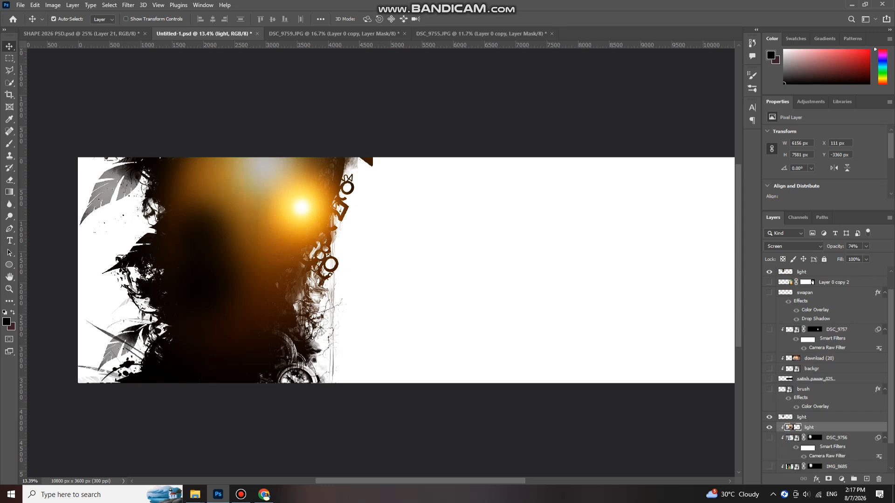
scroll(233, 196, down, 1)
scroll(238, 268, up, 1)
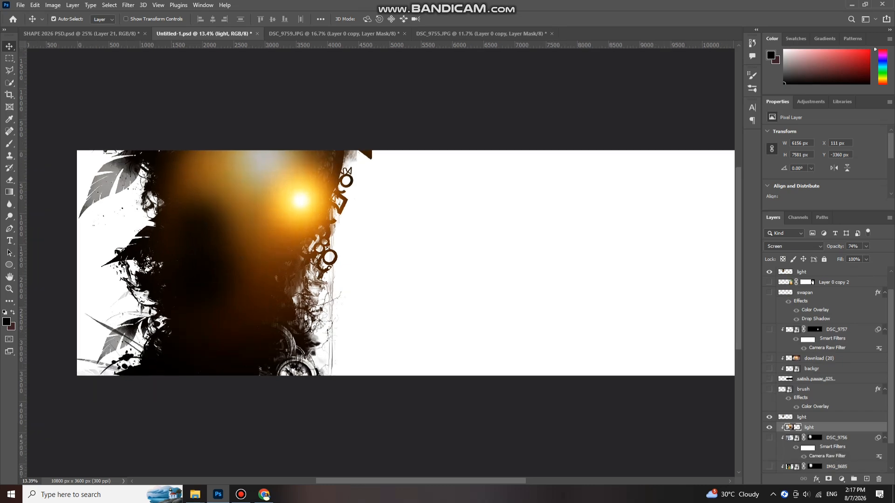
scroll(380, 264, right, 5)
scroll(380, 263, left, 4)
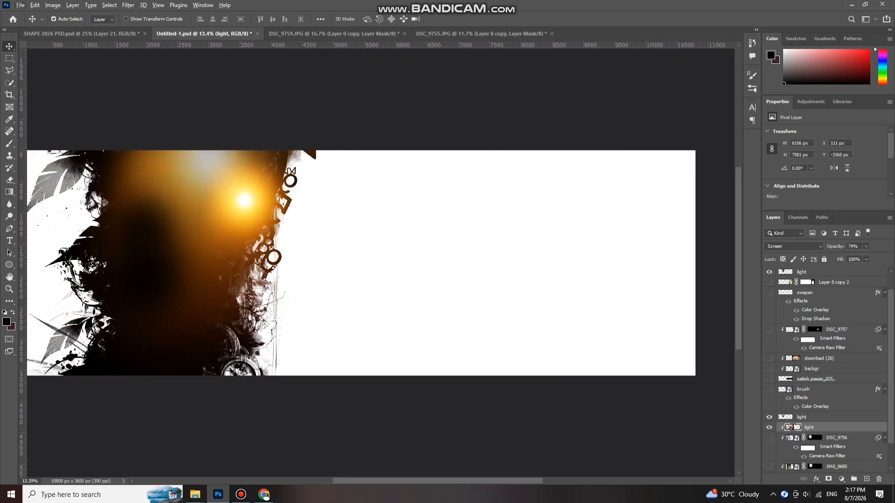
scroll(358, 345, down, 1)
scroll(358, 345, up, 1)
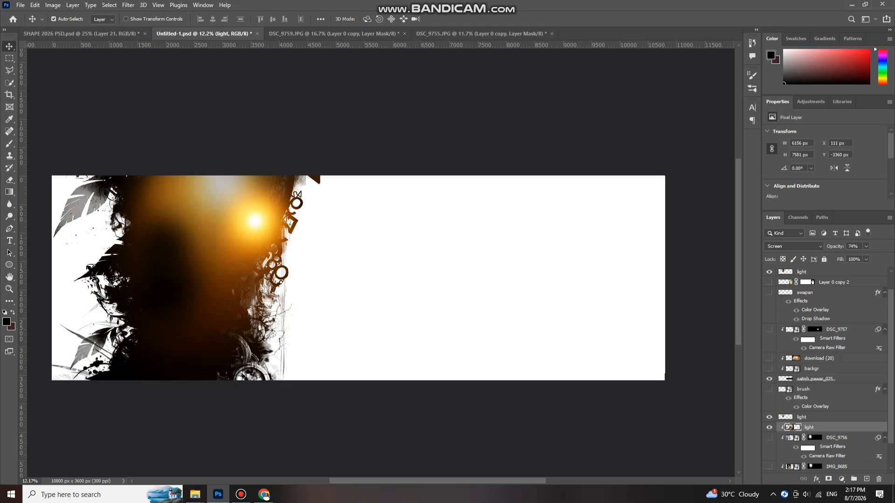
scroll(576, 268, up, 3)
drag(597, 293, 592, 271)
scroll(606, 275, down, 1)
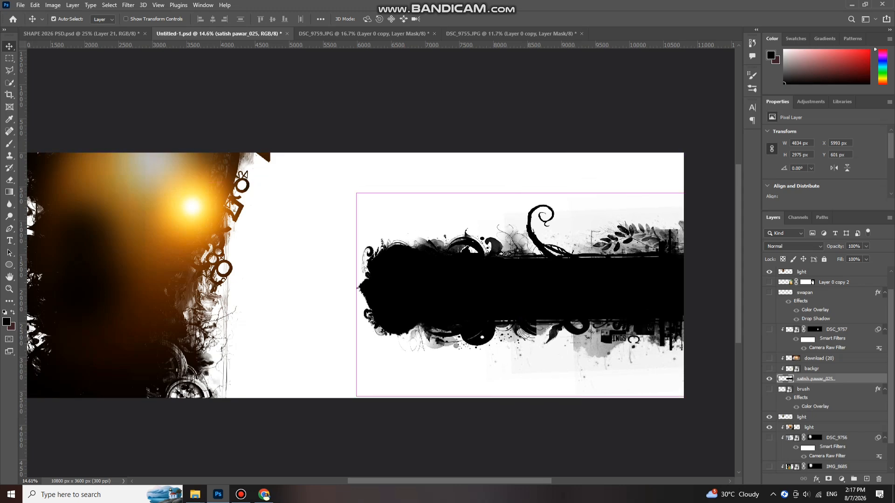
- Show the city-silhouette photo at 33% opacity inside the band, undoing a stray move
scroll(558, 399, up, 2)
scroll(492, 225, down, 1)
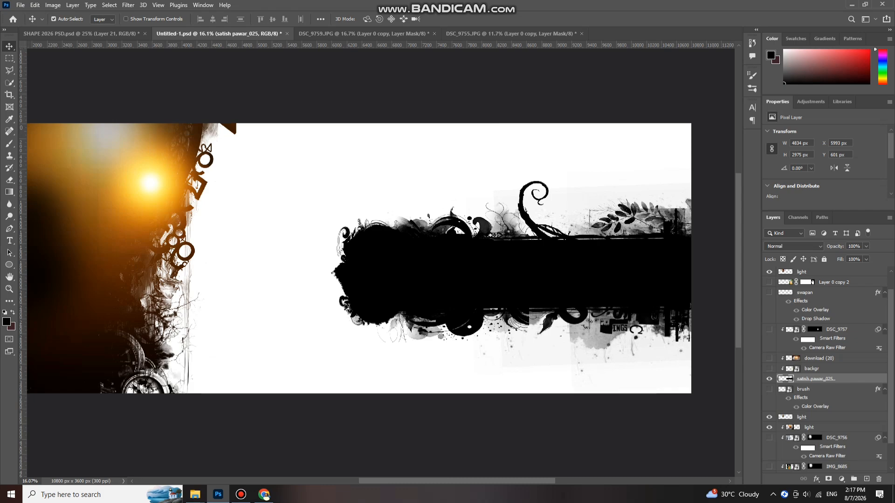
scroll(583, 209, up, 1)
drag(552, 233, 586, 248)
key(ctrl+z)
- Place the golden Screen-mode glow 'download (20)' across the grunge band
scroll(573, 281, down, 1)
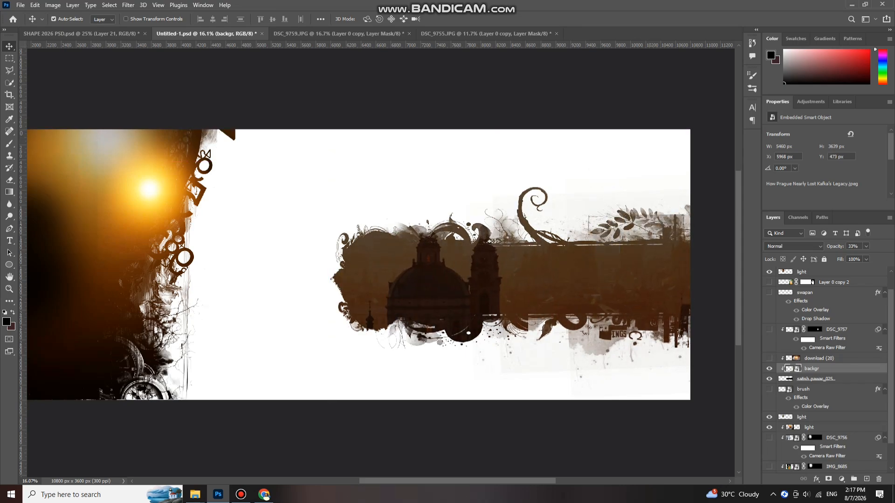
scroll(555, 300, down, 3)
scroll(555, 299, up, 3)
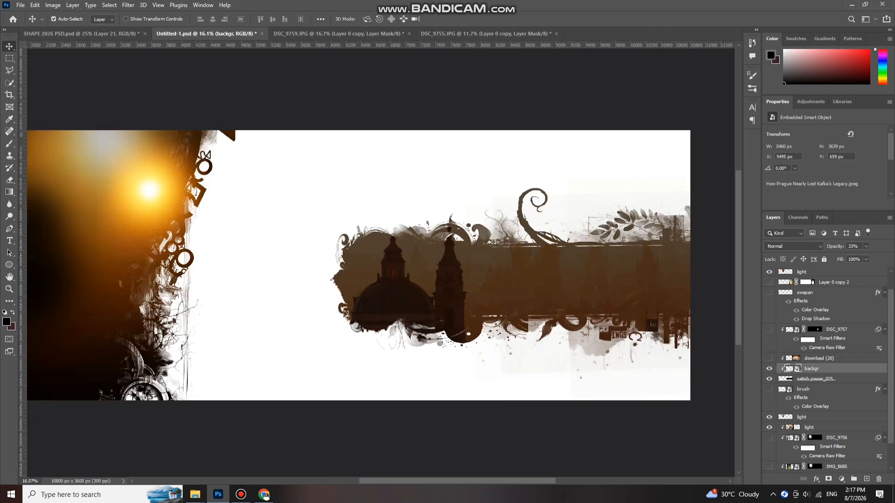
scroll(537, 294, down, 1)
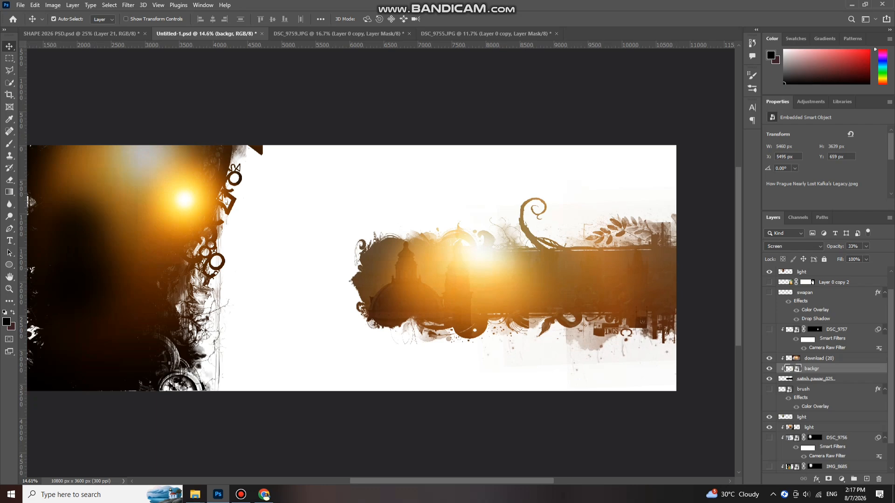
drag(494, 273, 494, 235)
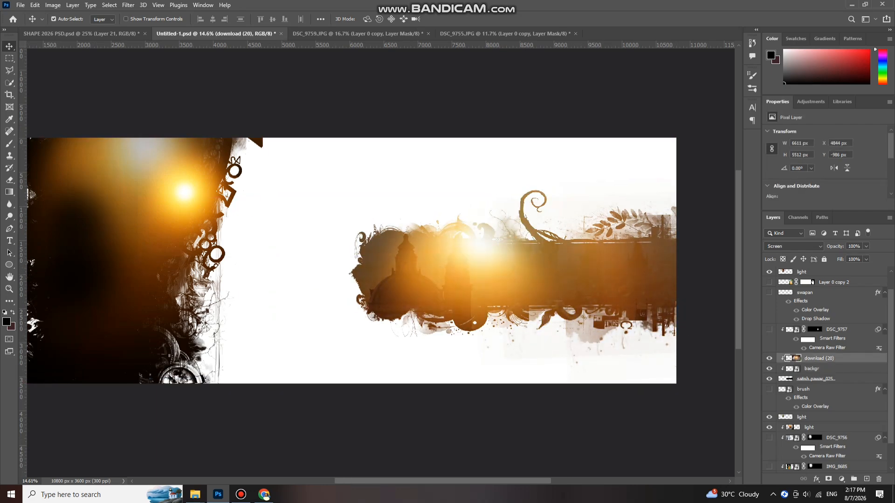
scroll(503, 238, down, 2)
scroll(495, 277, up, 3)
scroll(493, 276, down, 2)
scroll(492, 276, up, 2)
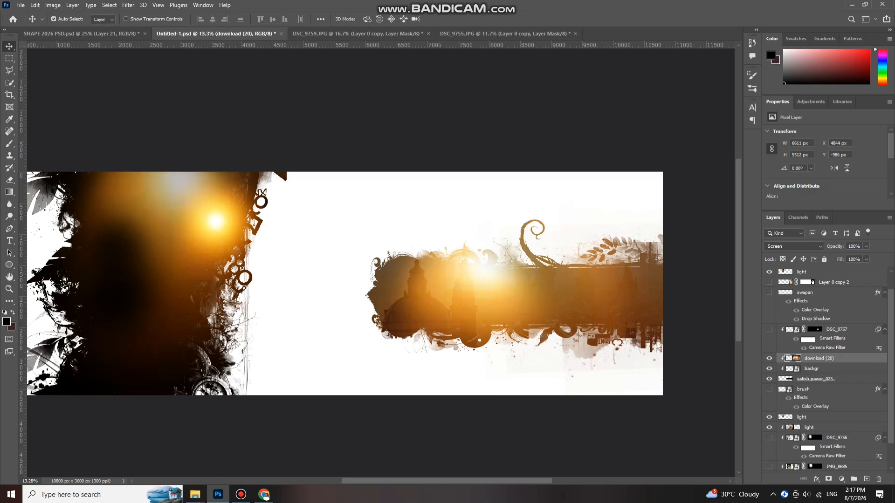
scroll(494, 297, down, 2)
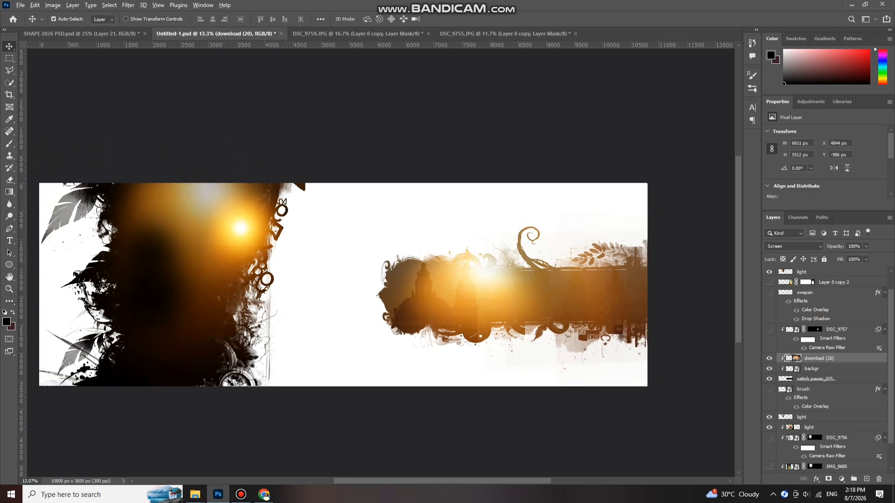
scroll(470, 315, up, 2)
scroll(503, 305, down, 3)
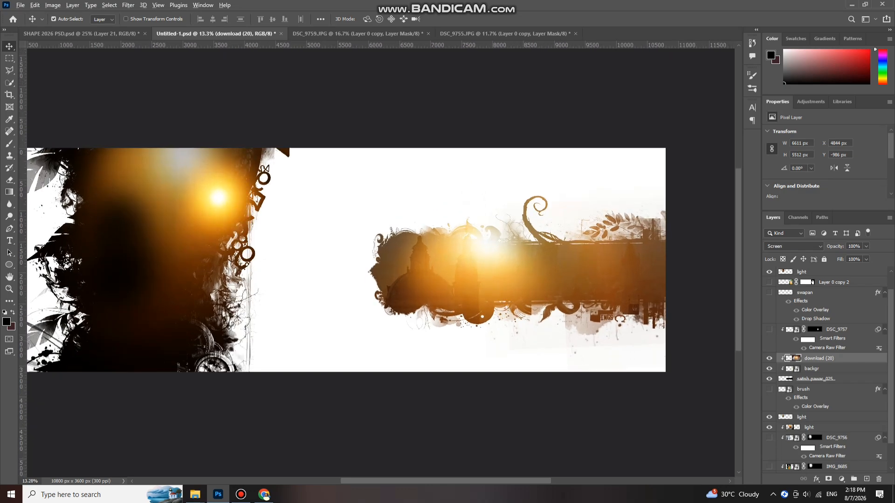
- Show the Devanagari title layer and position it above the city band
scroll(503, 298, up, 1)
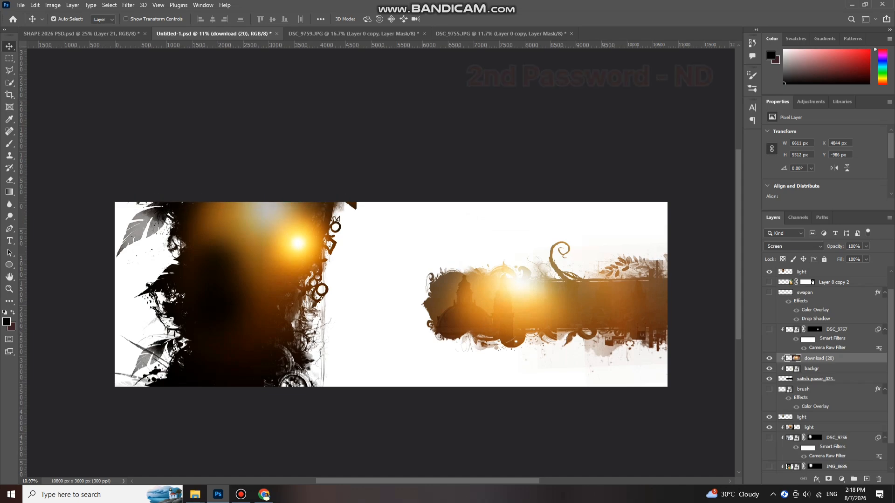
click(769, 292)
scroll(553, 231, up, 2)
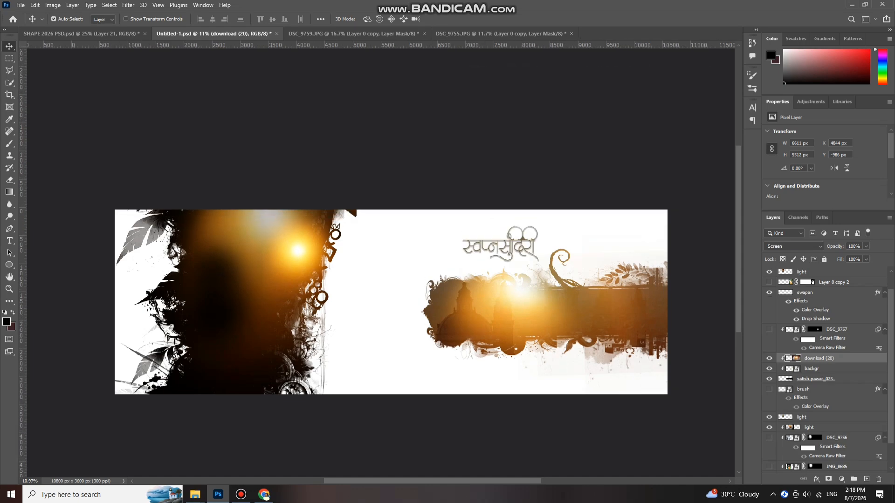
mouse_move(520, 237)
mouse_down()
mouse_move(518, 229)
mouse_move(518, 239)
mouse_up()
scroll(529, 245, up, 4)
- Reveal the extra white glow on the left panel, undoing a trial move of the glow
scroll(513, 237, down, 1)
scroll(513, 237, up, 1)
scroll(536, 251, down, 1)
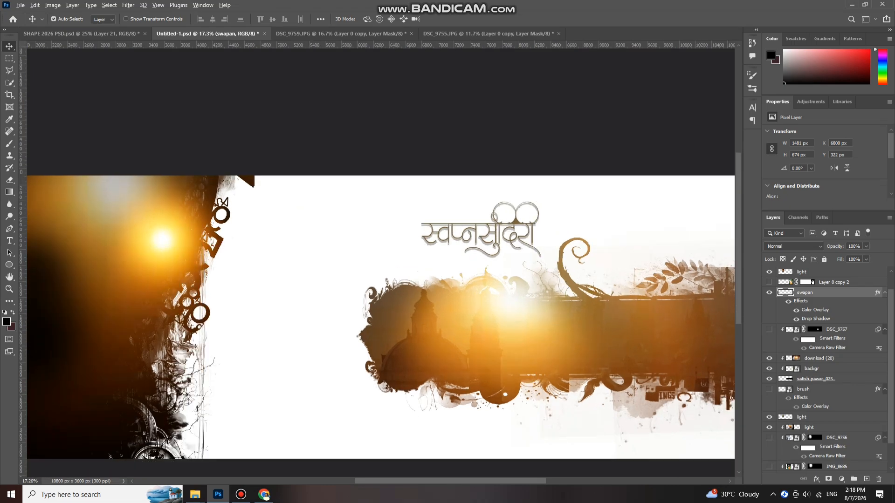
scroll(586, 290, down, 1)
scroll(585, 288, down, 1)
scroll(585, 288, up, 1)
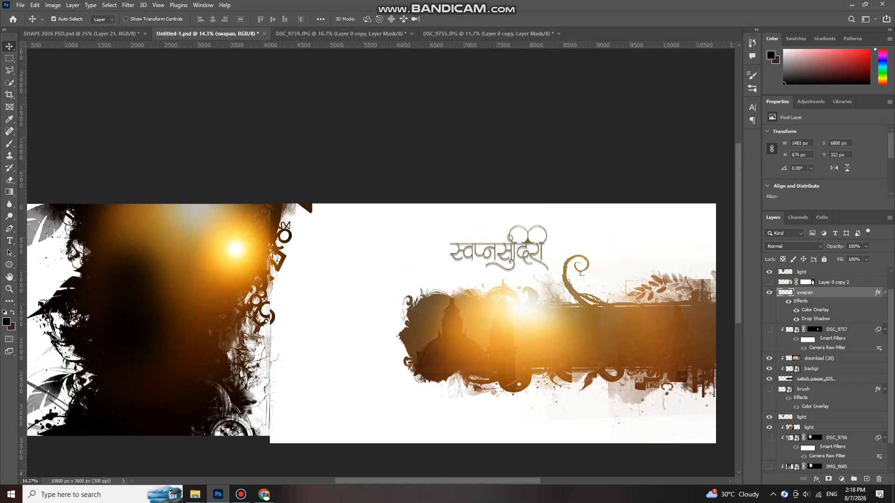
scroll(828, 371, down, 1)
scroll(813, 272, down, 2)
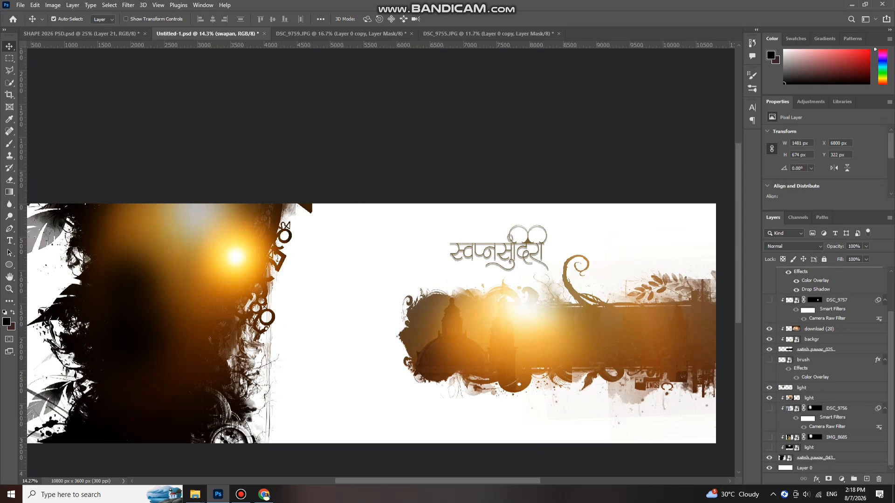
click(769, 447)
drag(169, 233, 181, 227)
key(ctrl+z)
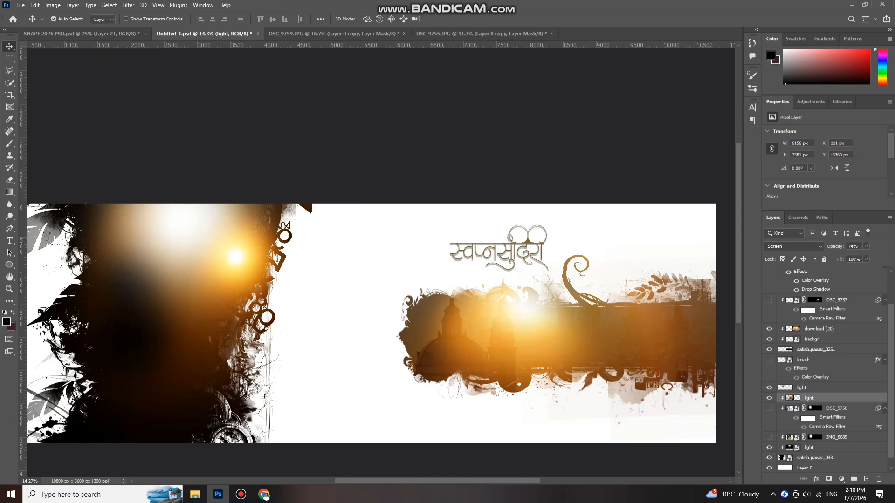
scroll(812, 302, up, 3)
scroll(812, 303, down, 2)
- Test-move the peach brush stroke and undo it, then toggle its visibility off and on to compare
mouse_move(627, 217)
mouse_down()
mouse_move(648, 225)
mouse_move(642, 209)
mouse_up()
key(ctrl+z)
scroll(575, 243, down, 4)
scroll(503, 228, up, 2)
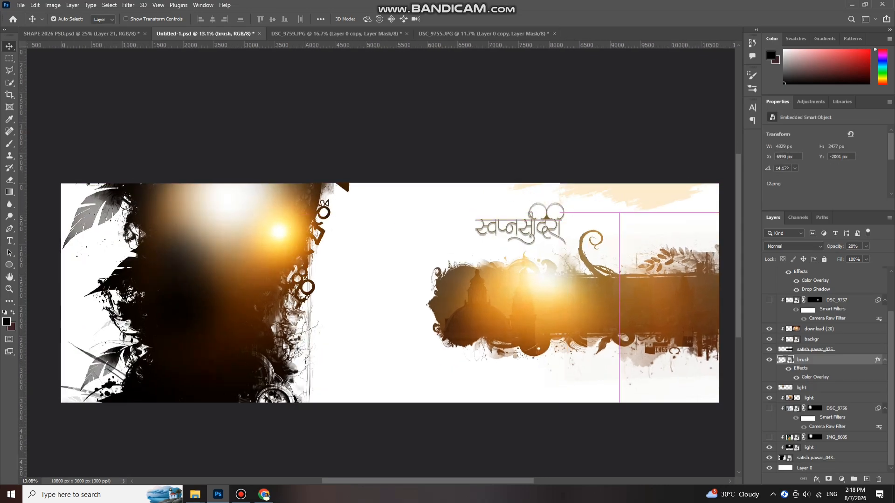
scroll(368, 228, down, 1)
scroll(550, 241, up, 1)
key(ctrl+comma)
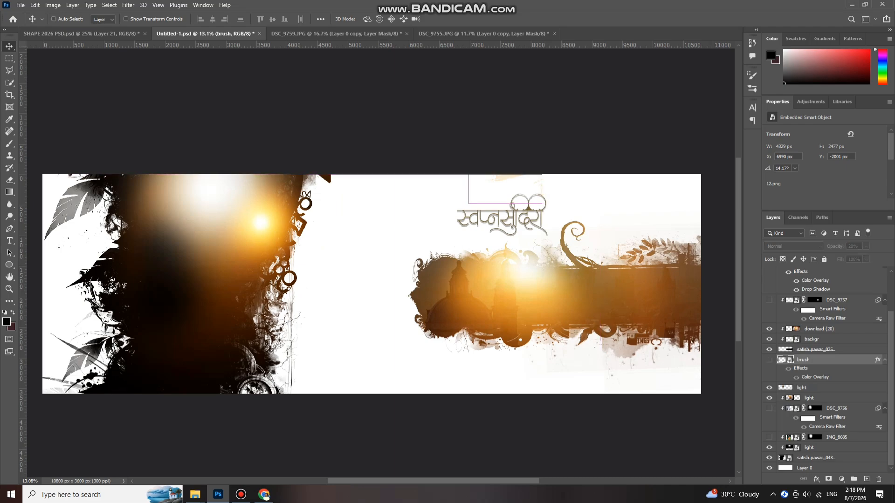
key(ctrl+comma)
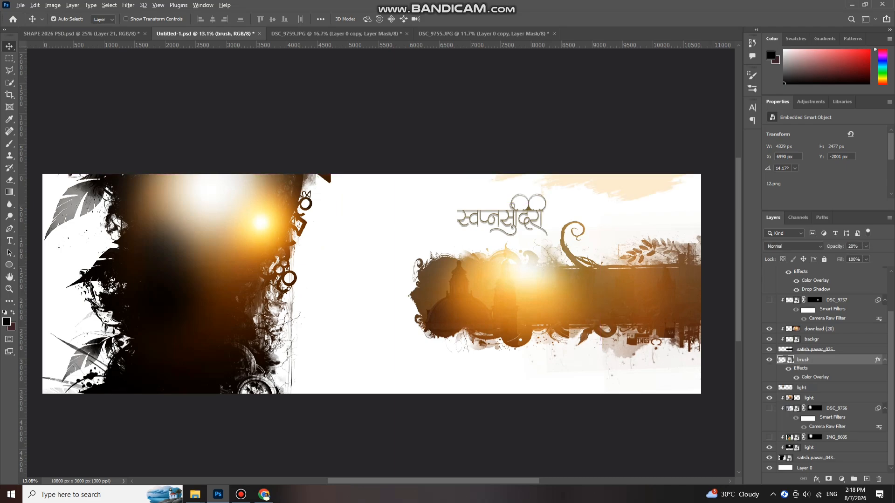
scroll(533, 285, down, 2)
scroll(540, 275, up, 1)
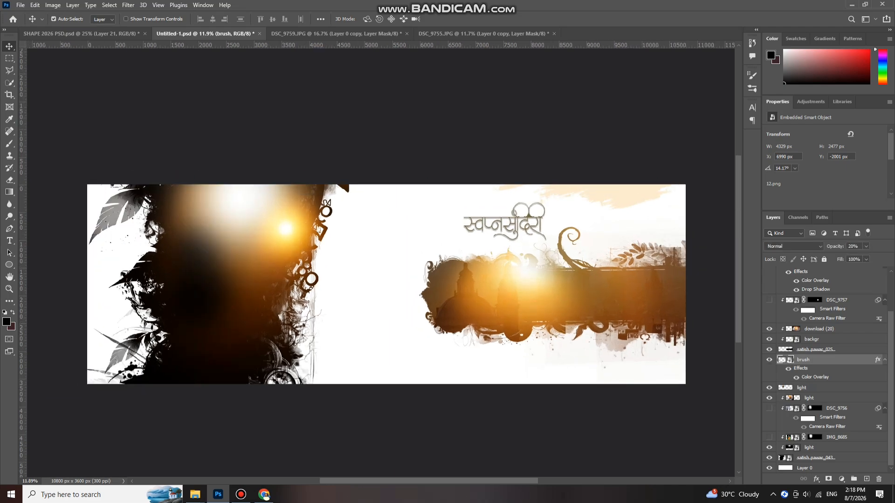
- Select Layer 0 and hide the Devanagari title layer
click(804, 468)
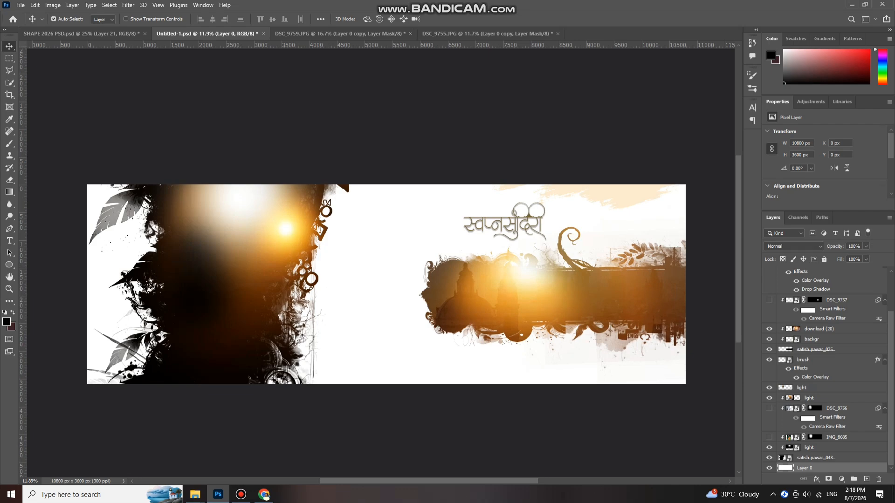
scroll(825, 371, up, 1)
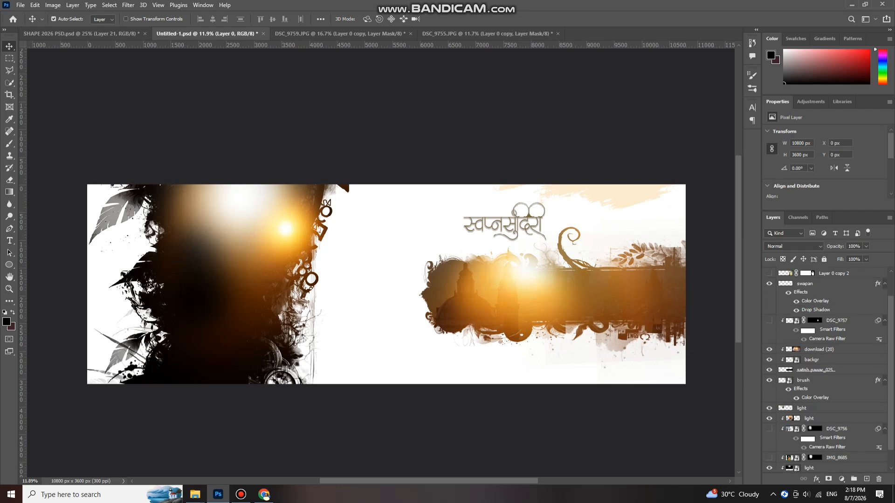
click(769, 284)
scroll(550, 280, down, 1)
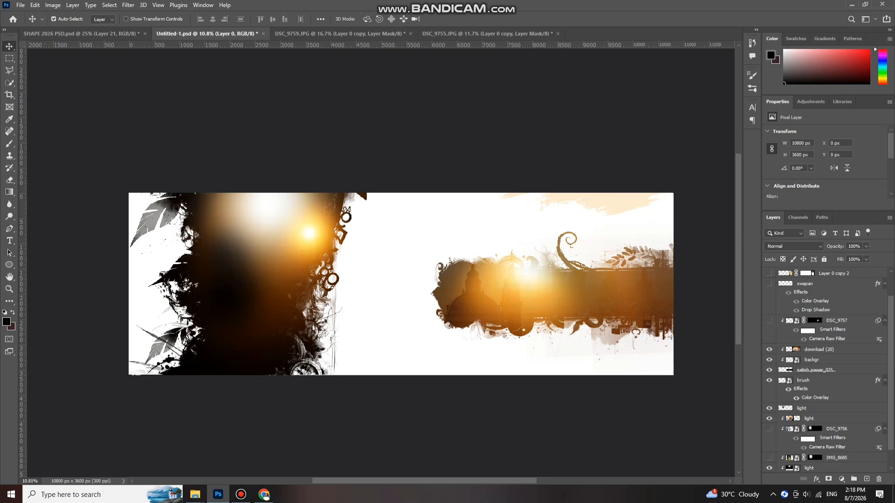
- Try moving the yellow-saree bride portrait, then undo the move
drag(616, 297, 654, 323)
key(ctrl+z)
scroll(644, 310, down, 2)
scroll(629, 308, up, 3)
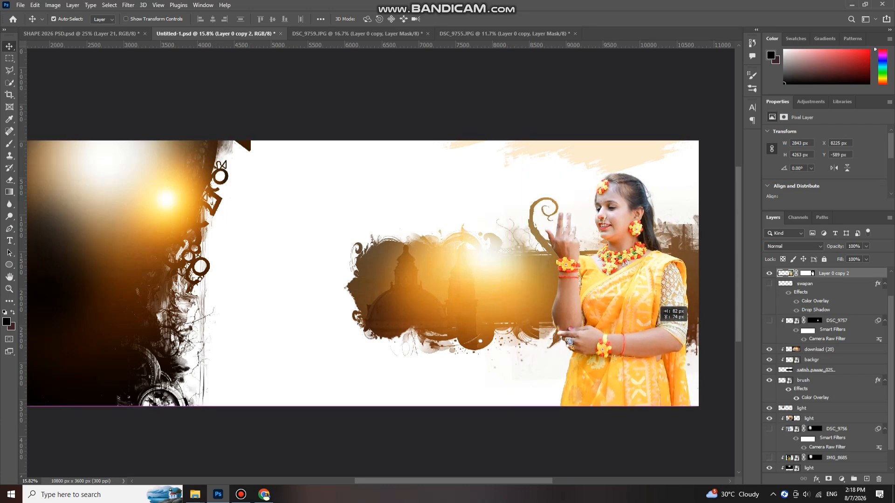
scroll(653, 326, down, 1)
- Nudge the bride portrait left and fine-tune it at the city band's right end
key(Left)
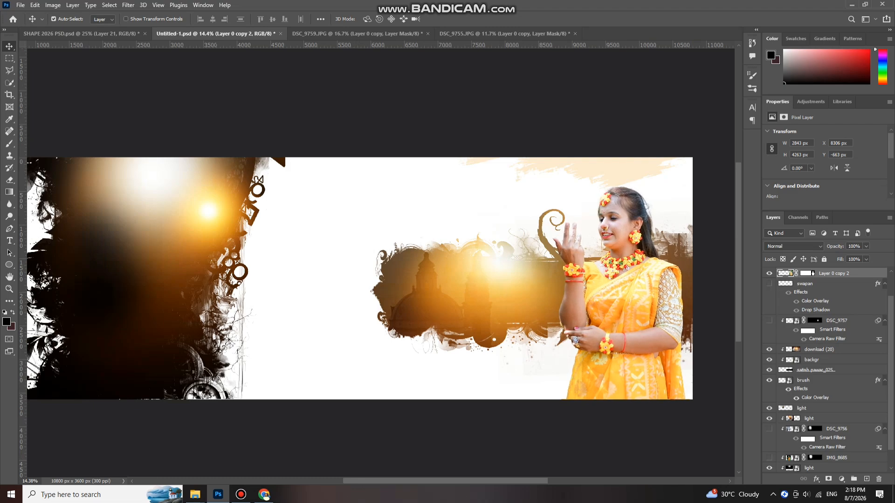
scroll(611, 296, down, 2)
scroll(623, 333, up, 2)
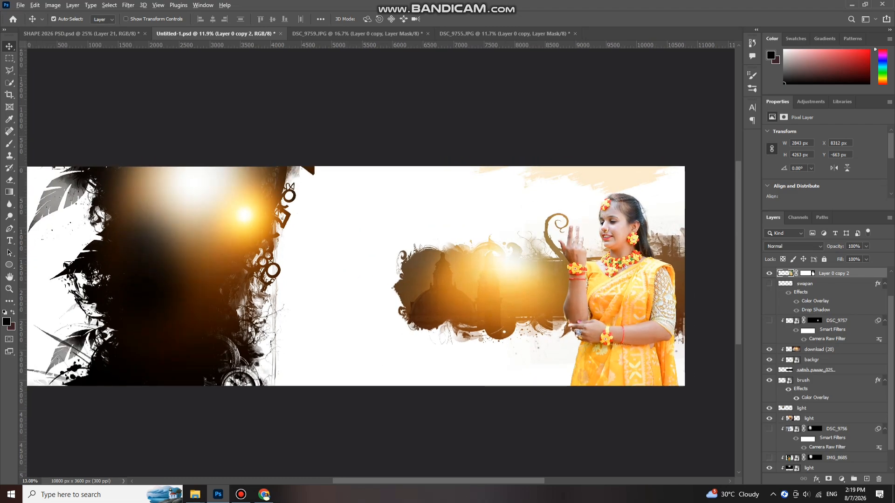
drag(623, 332, 621, 318)
scroll(616, 330, down, 1)
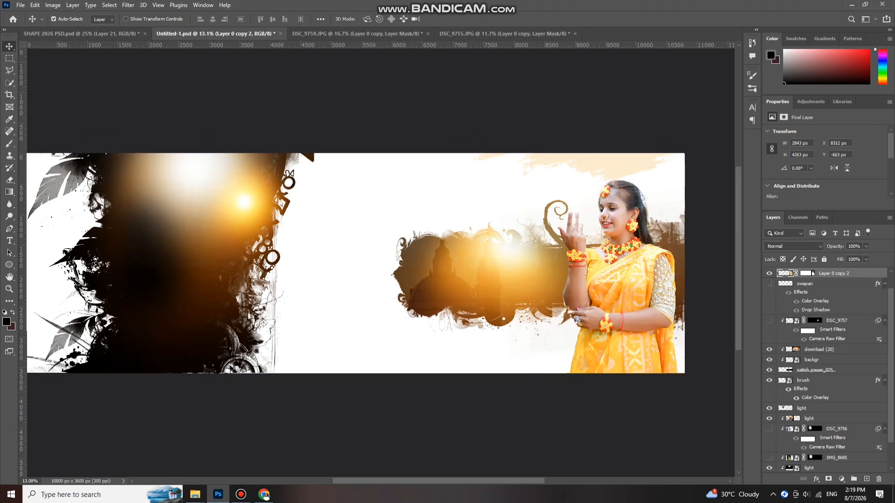
scroll(827, 370, up, 3)
scroll(616, 326, up, 1)
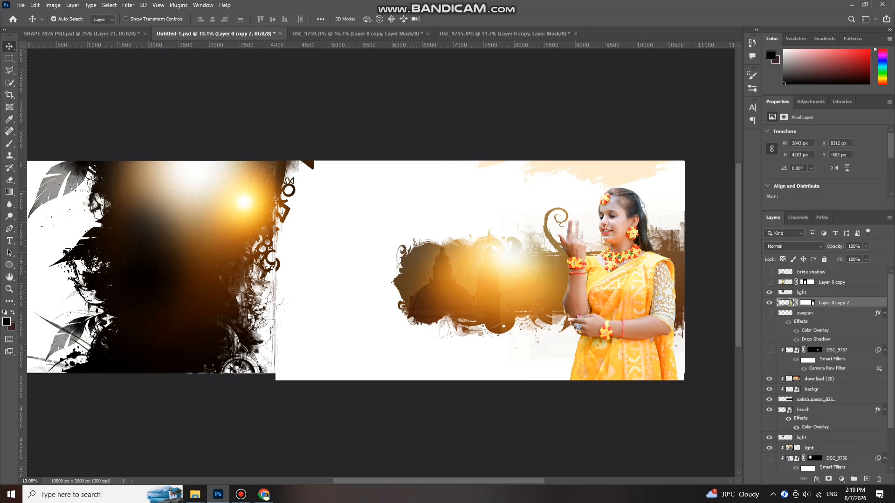
scroll(827, 370, down, 1)
scroll(827, 370, up, 1)
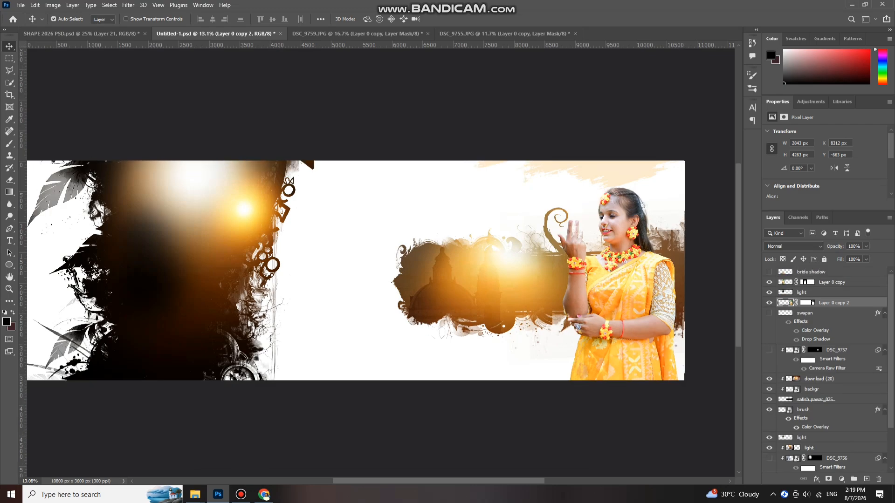
- Show the second bride portrait (Layer 0 copy) and move it into the left panel
click(770, 282)
scroll(190, 259, up, 5)
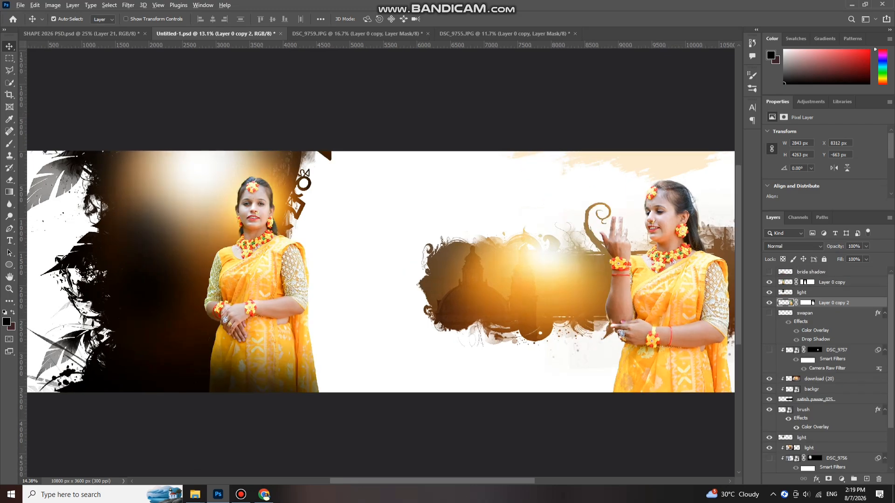
mouse_move(294, 284)
mouse_down()
mouse_move(285, 206)
mouse_move(280, 257)
mouse_move(290, 294)
mouse_move(294, 286)
mouse_up()
scroll(312, 223, down, 3)
- Scale the left bride down slightly from the top to 4010 × 4513 px
key(ctrl+t)
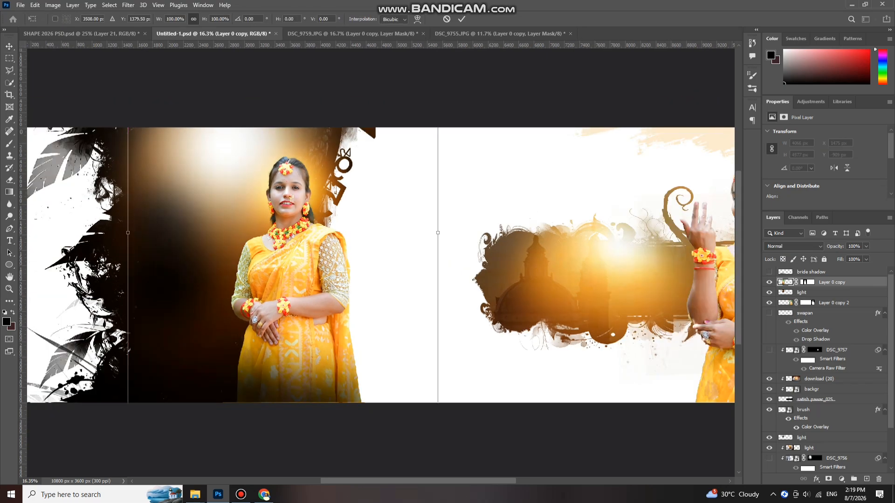
scroll(322, 154, down, 2)
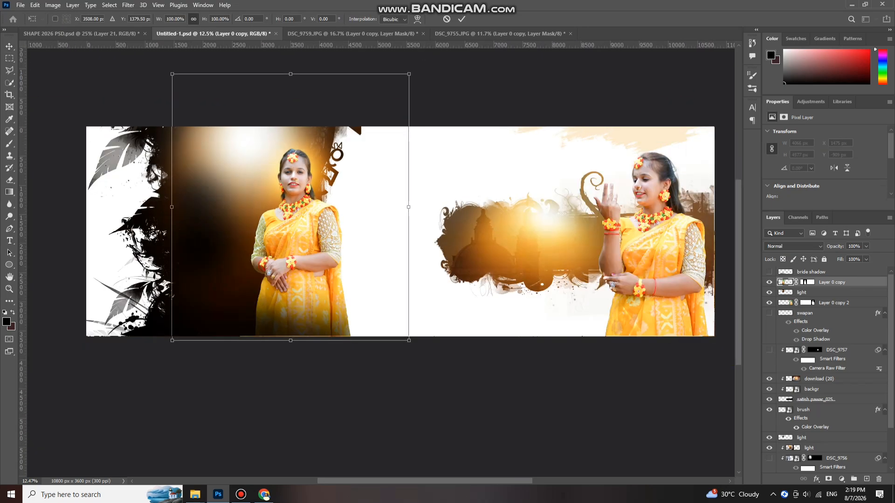
drag(290, 74, 290, 77)
key(Return)
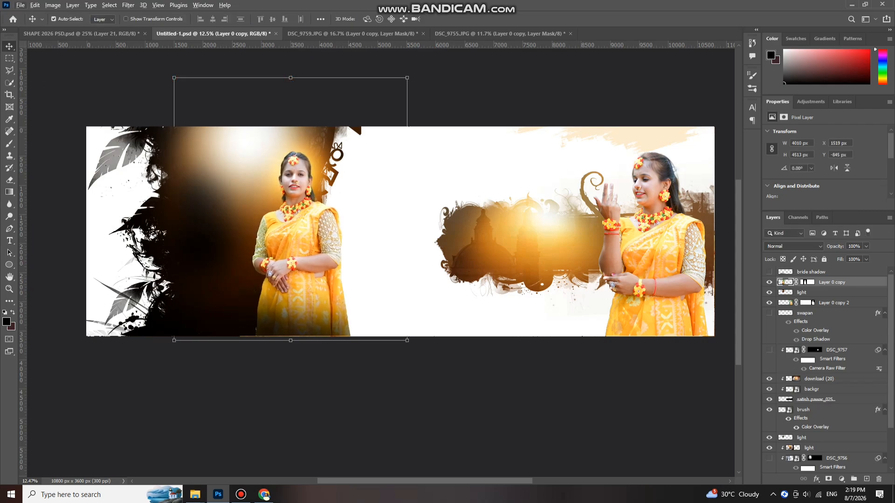
scroll(400, 227, down, 1)
- Show the black foliage border and the lower light glow layers on the left
scroll(368, 221, up, 2)
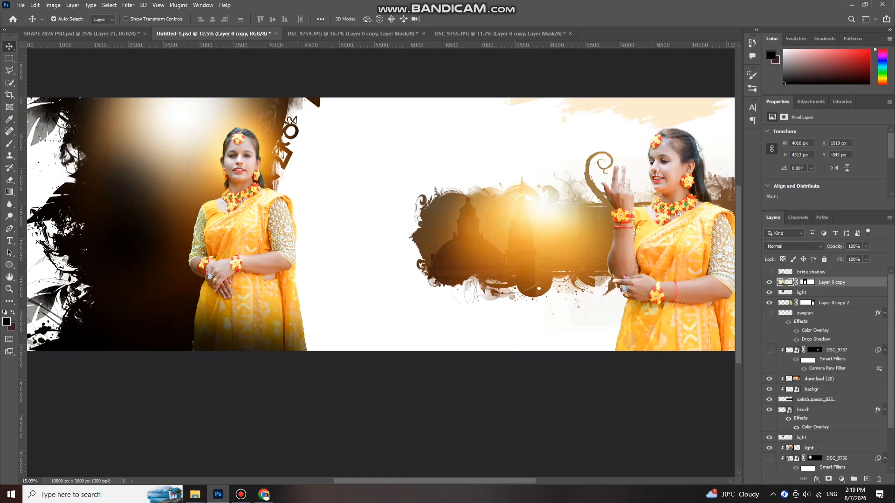
scroll(601, 242, up, 3)
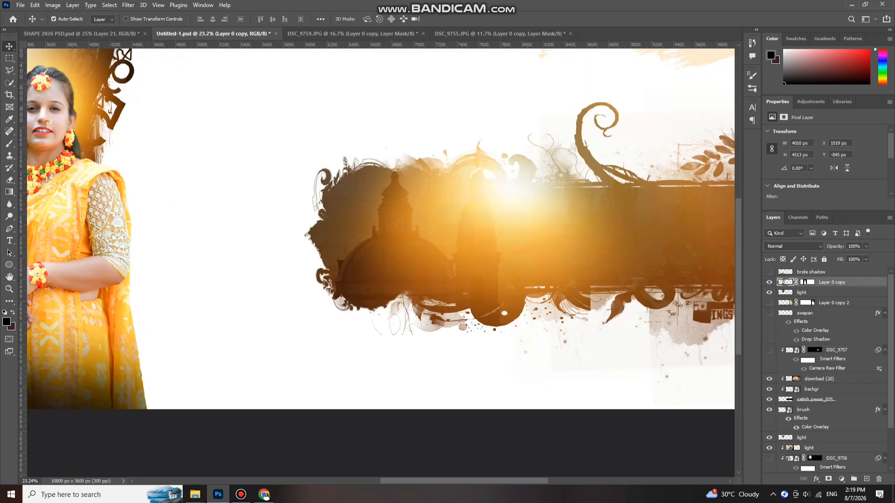
scroll(530, 233, down, 2)
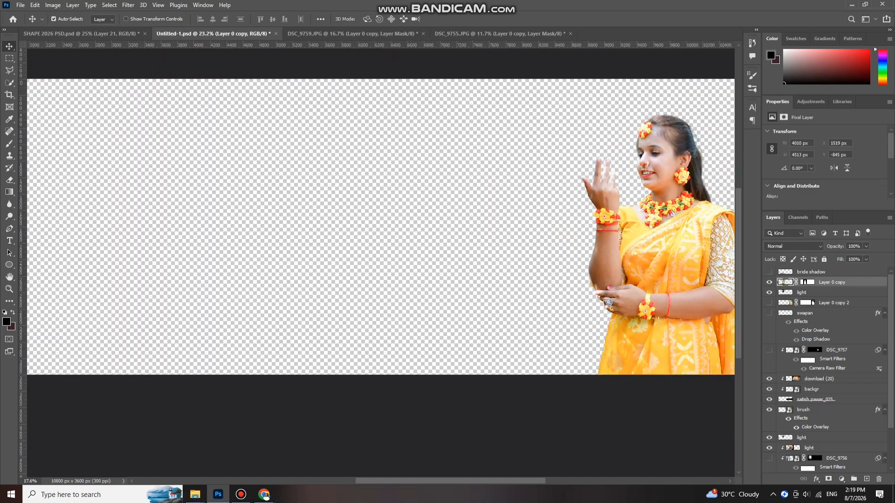
scroll(381, 247, down, 4)
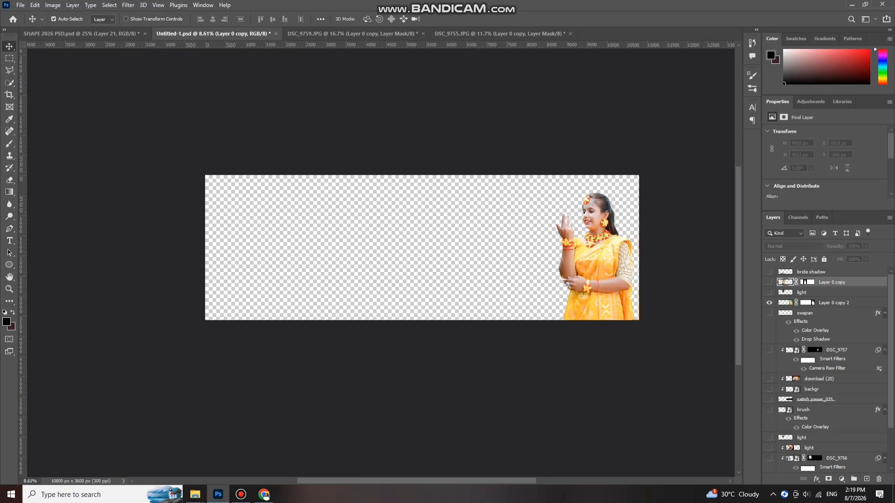
scroll(598, 232, up, 2)
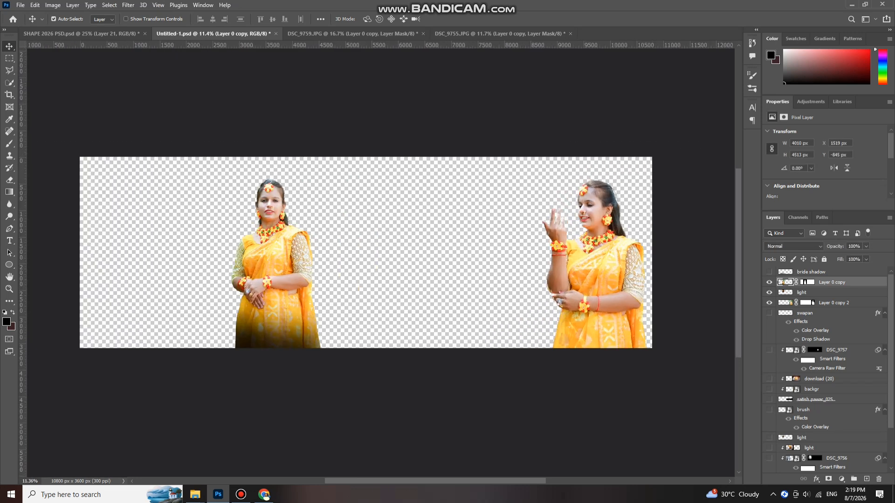
scroll(828, 369, down, 1)
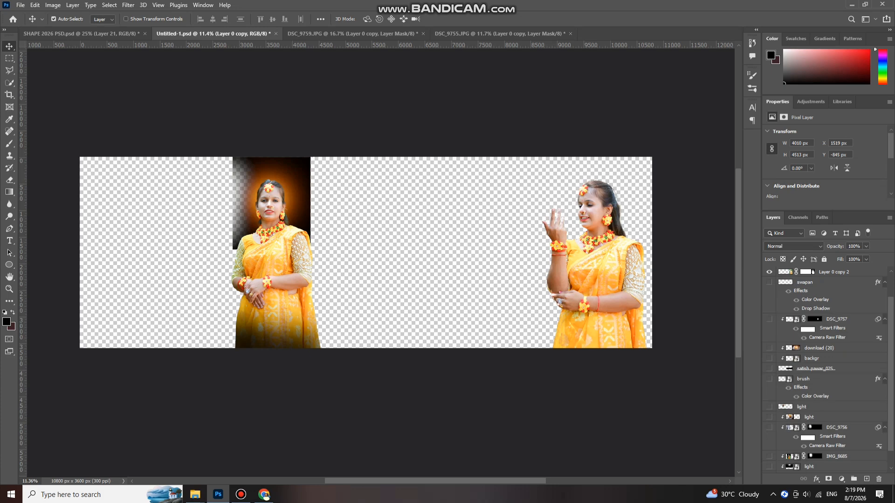
scroll(827, 368, down, 1)
click(769, 468)
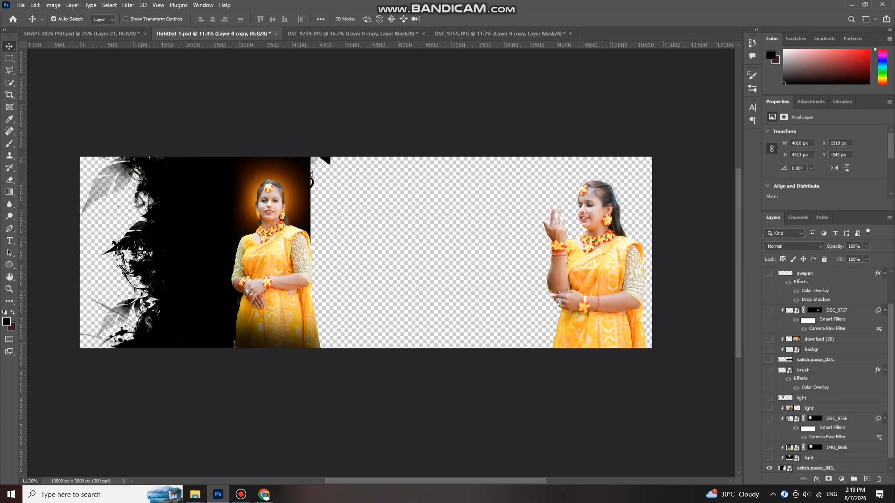
click(769, 448)
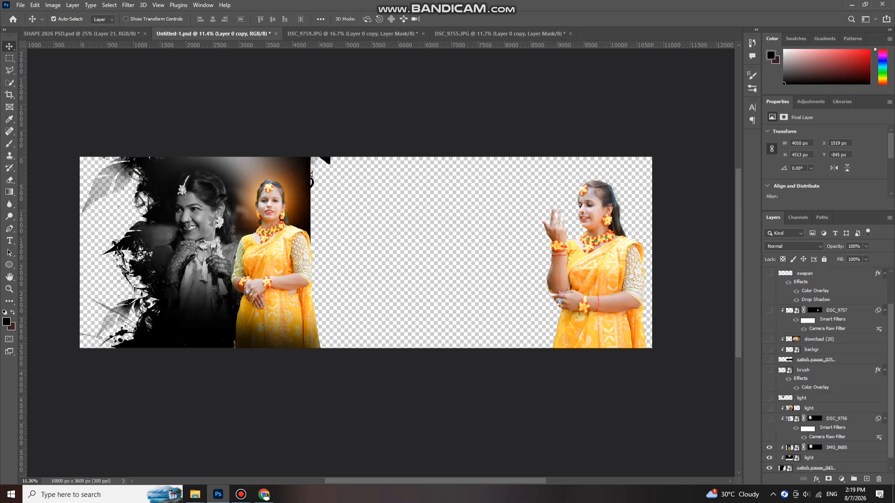
- Show IMG_8685, DSC_9756, upper light, backgr, download (20), DSC_9757 and swapan layers
click(769, 418)
click(769, 409)
click(769, 398)
click(769, 350)
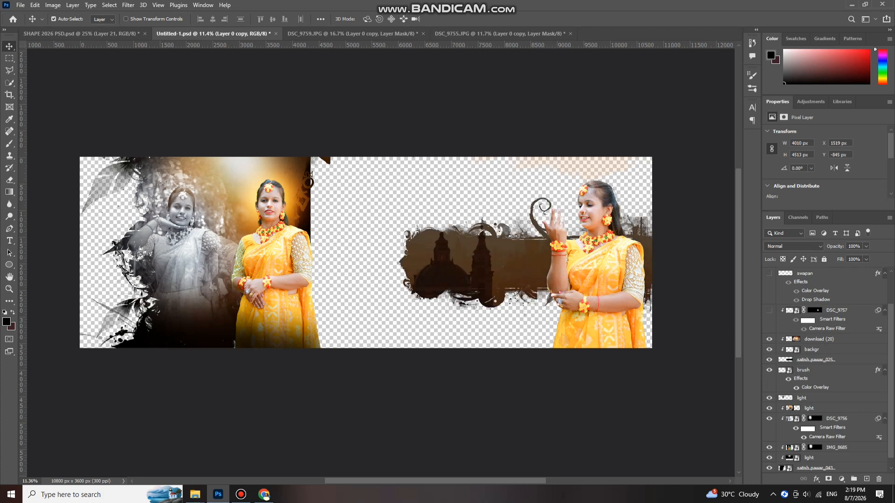
click(769, 340)
click(769, 310)
click(769, 274)
- Show the bride shadow layer, then undo the last three visibility changes
scroll(770, 275, up, 1)
scroll(827, 371, up, 2)
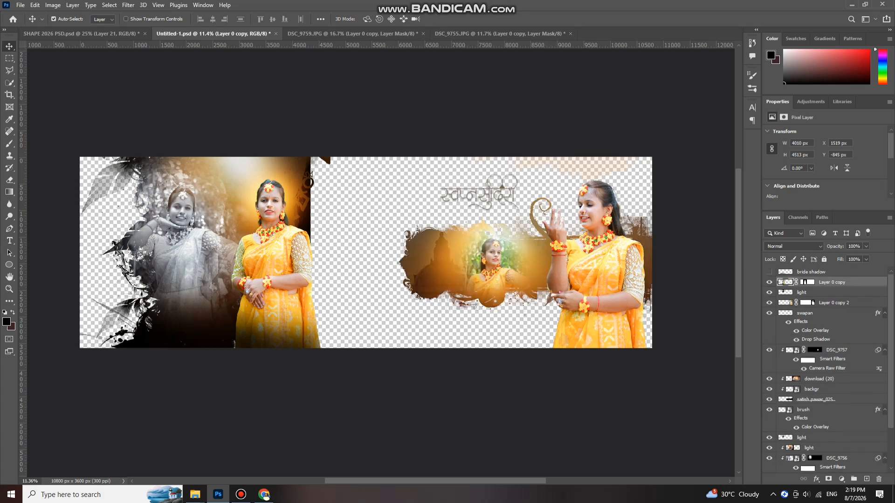
click(769, 272)
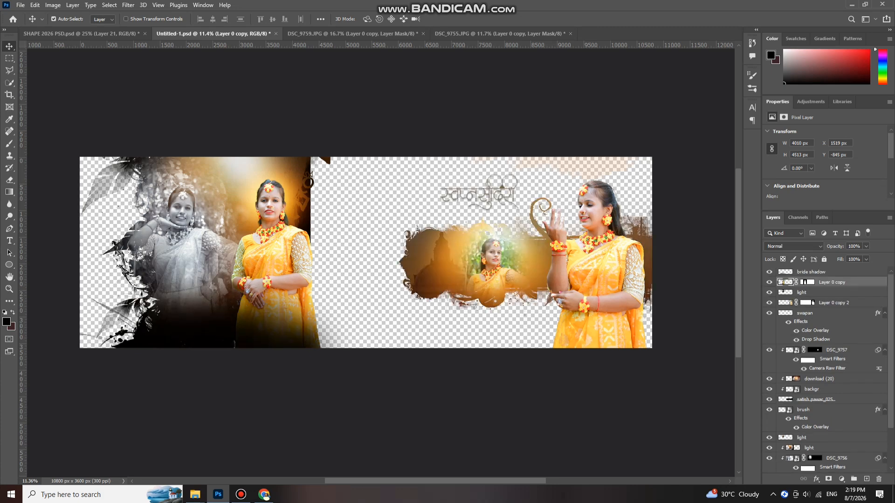
key(ctrl+z)
key(ctrl+z)
key(ctrl+z)
key(ctrl+z)
key(ctrl+z)
key(ctrl+z)
key(ctrl+z)
key(ctrl+z)
key(ctrl+z)
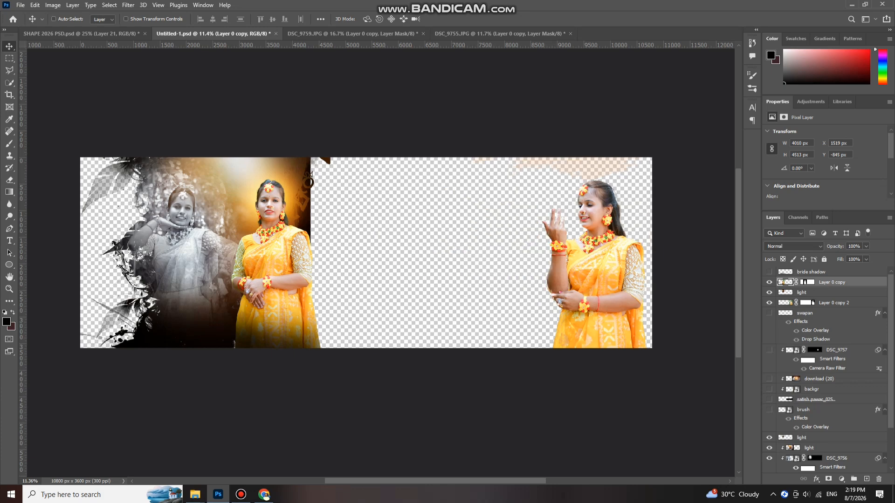
key(ctrl+z)
key(ctrl+z)
key(ctrl+z)
key(ctrl+z)
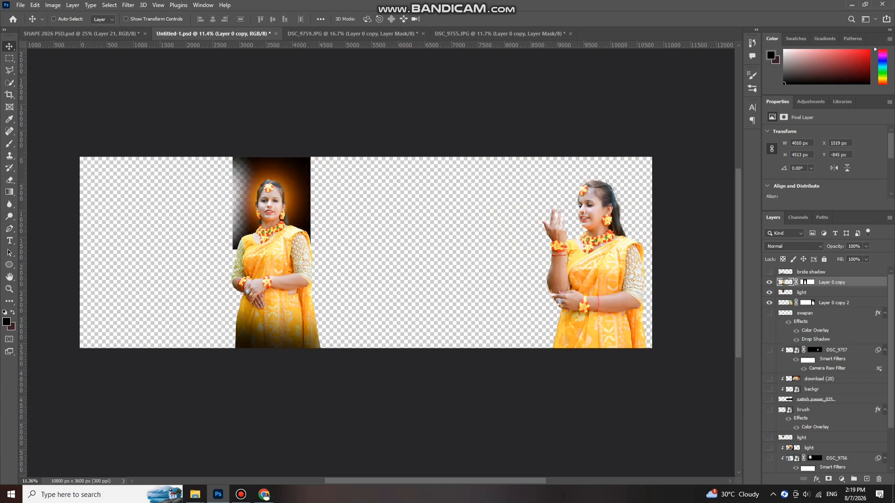
key(ctrl+z)
key(ctrl+z)
key(ctrl+z)
key(ctrl+z)
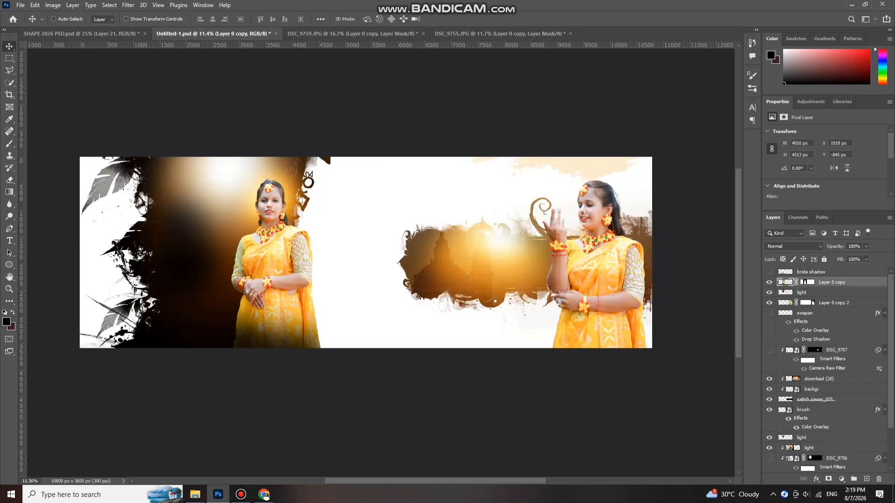
- Test-nudge the right bride figure and the inset photo, undoing both moves
scroll(602, 268, up, 2)
drag(602, 269, 608, 269)
key(ctrl+z)
scroll(601, 276, down, 2)
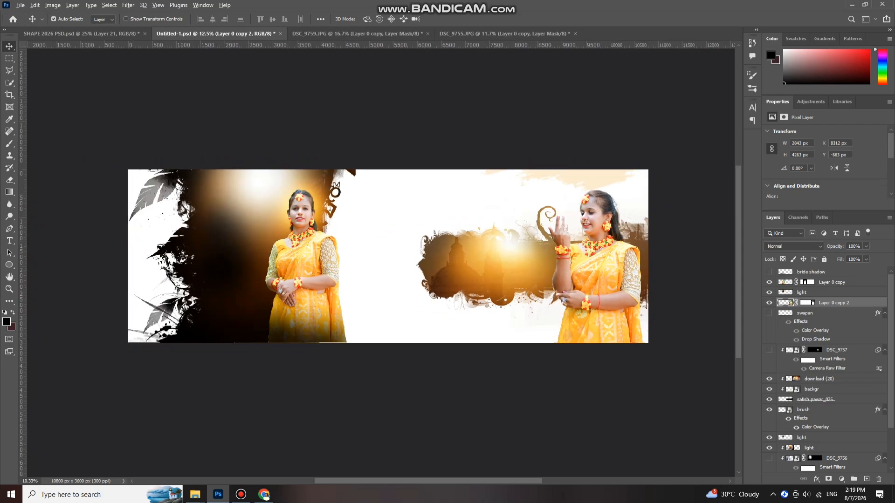
scroll(611, 279, up, 2)
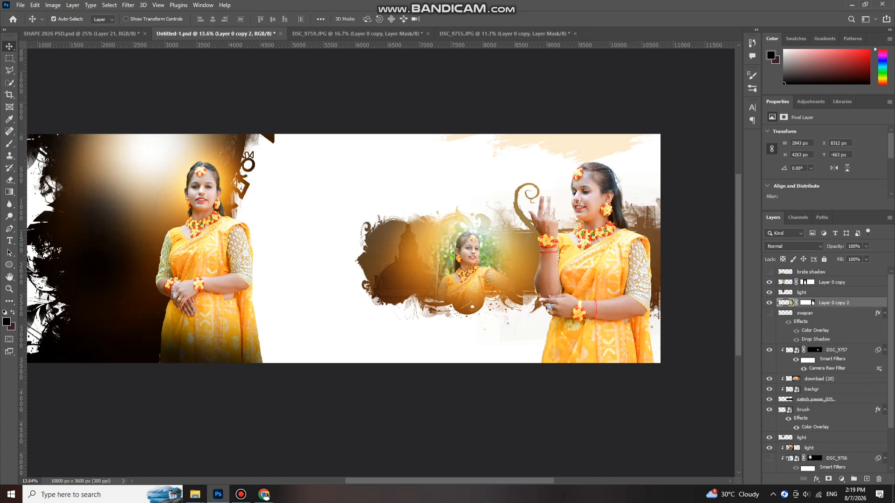
drag(476, 264, 480, 232)
key(ctrl+z)
- Make the grayscale DSC_9756 portrait visible again in the left panel
scroll(488, 261, up, 1)
scroll(475, 248, up, 3)
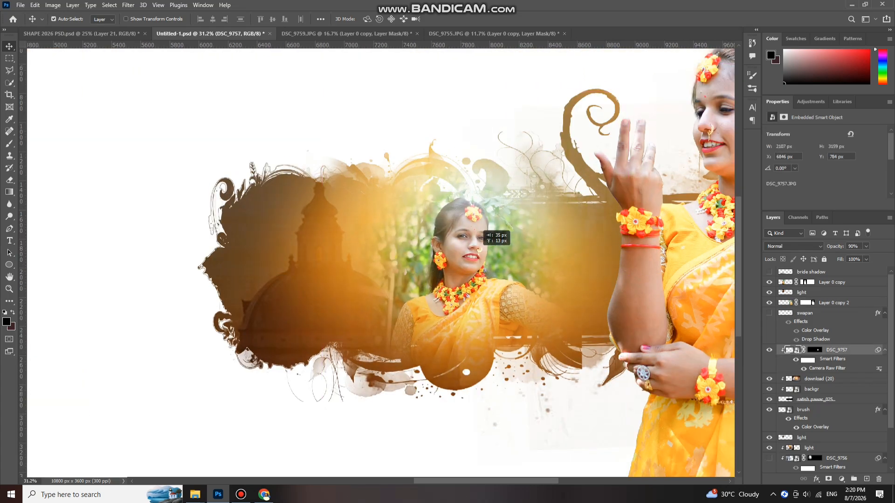
scroll(486, 213, down, 3)
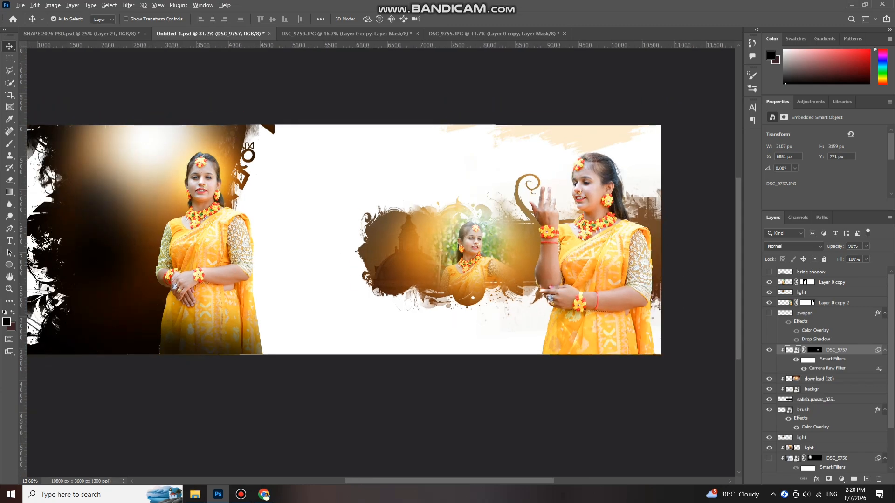
scroll(477, 227, down, 3)
scroll(354, 228, left, 1)
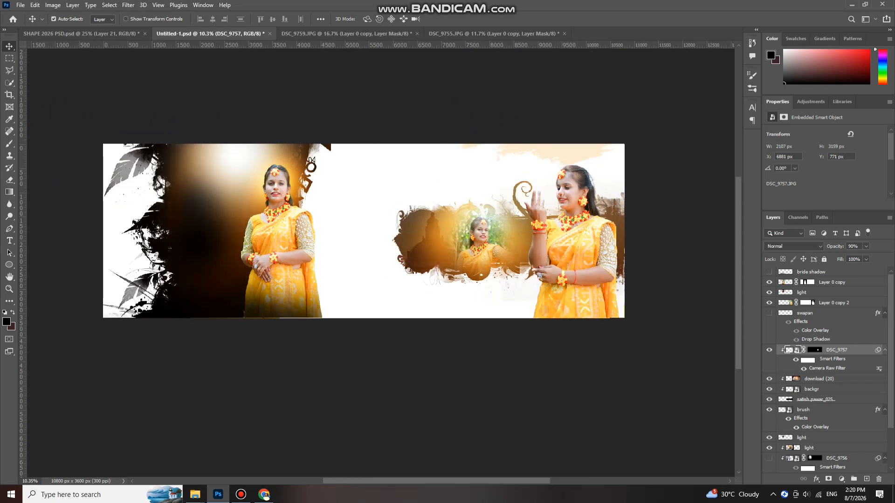
scroll(313, 303, up, 2)
scroll(825, 373, down, 2)
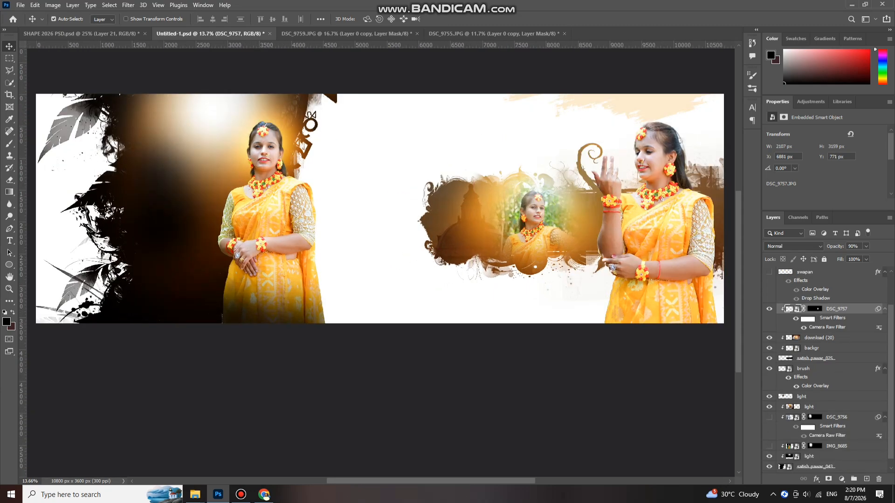
click(769, 418)
scroll(182, 170, up, 2)
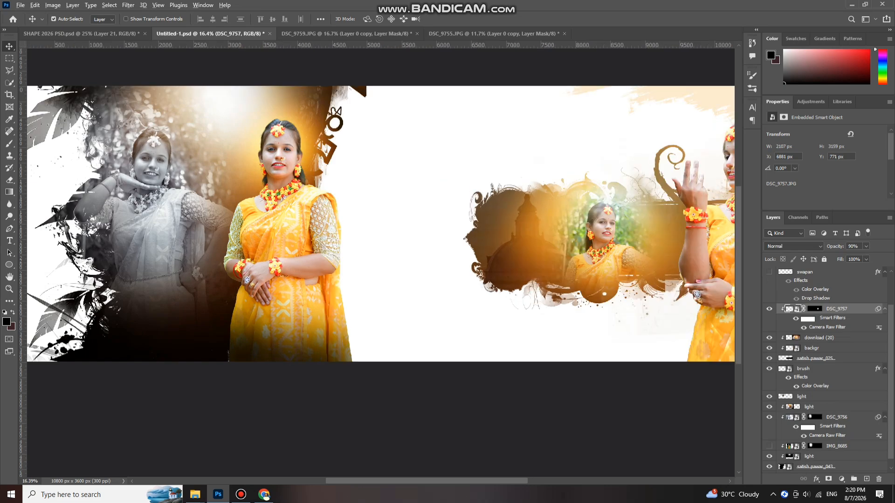
scroll(190, 215, down, 3)
- Try moving the golden glow, then blend and brighten it over the grayscale bride's arm
drag(171, 212, 181, 195)
key(ctrl+z)
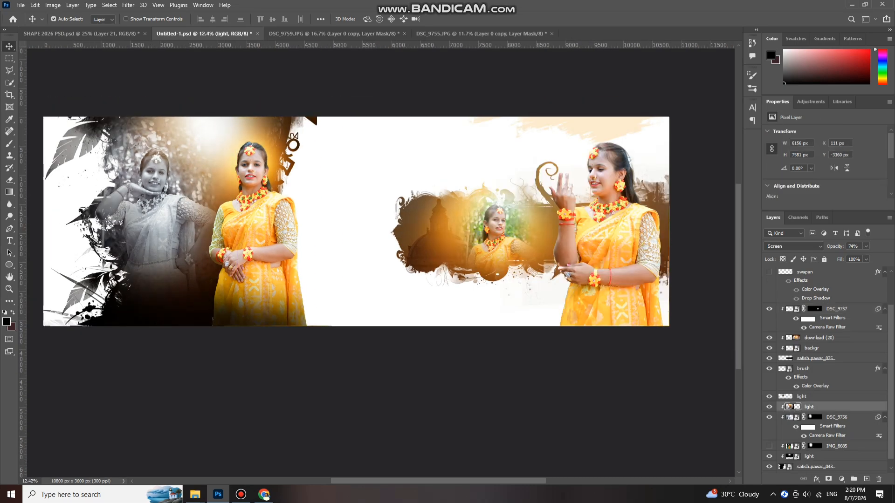
scroll(356, 221, left, 3)
scroll(356, 221, up, 5)
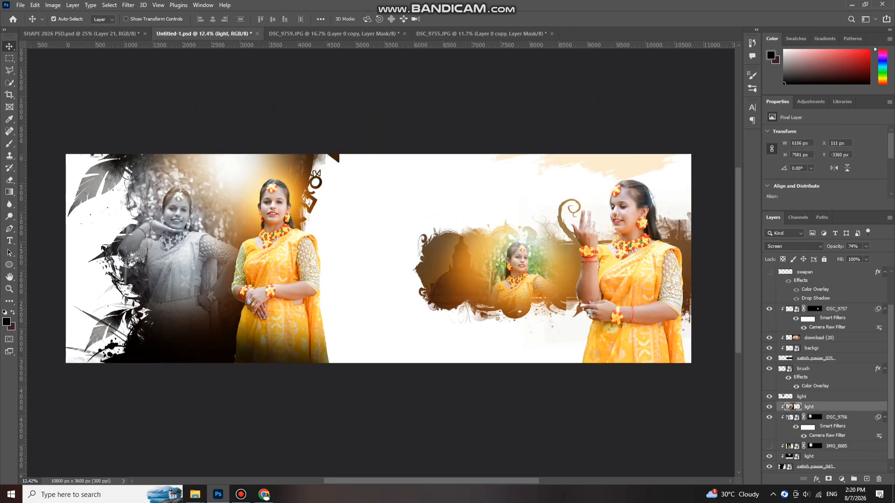
key(ctrl+z)
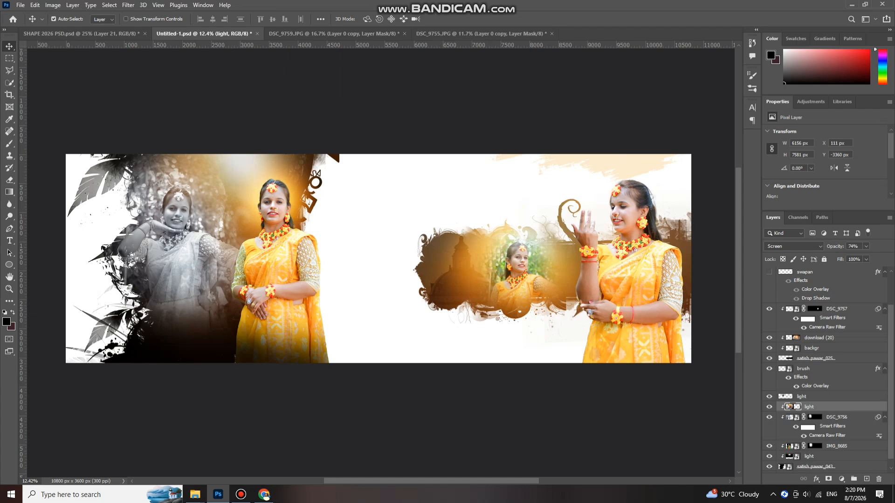
key(ctrl+z)
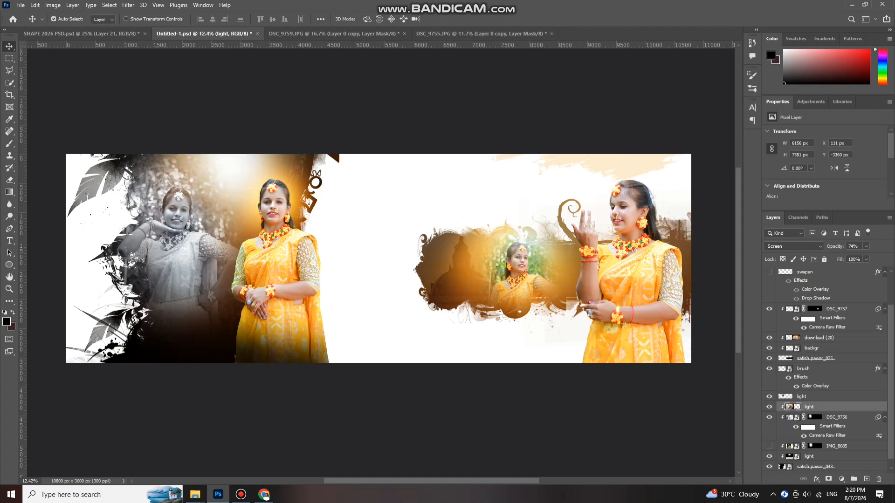
- Delete the IMG_8685 layer so the Devanagari title shows again
key(ctrl+z)
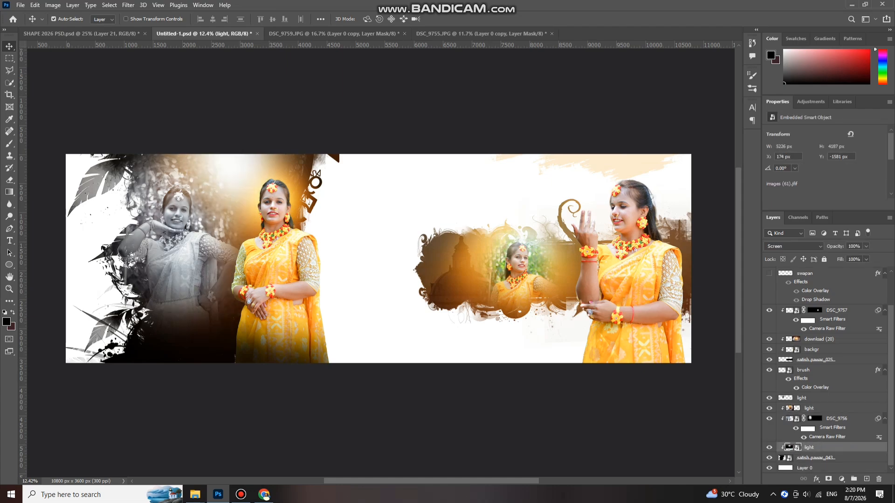
scroll(826, 370, up, 3)
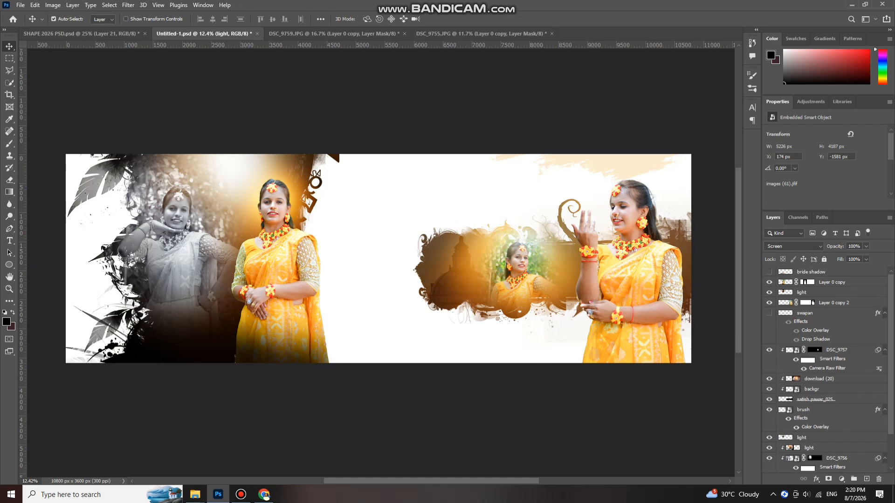
scroll(550, 204, up, 3)
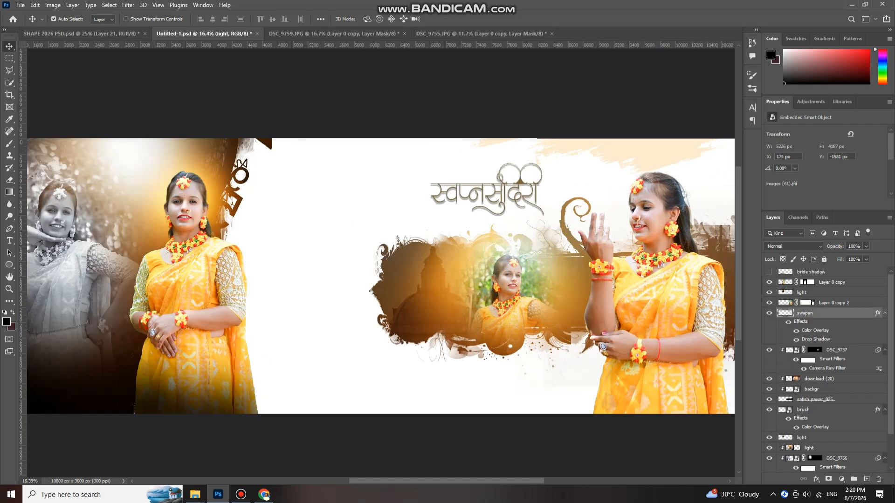
- Scale the Devanagari title up to about 108% with Free Transform
mouse_move(520, 181)
mouse_down()
mouse_move(520, 189)
mouse_move(516, 181)
mouse_up()
key(ctrl+z)
scroll(511, 217, down, 1)
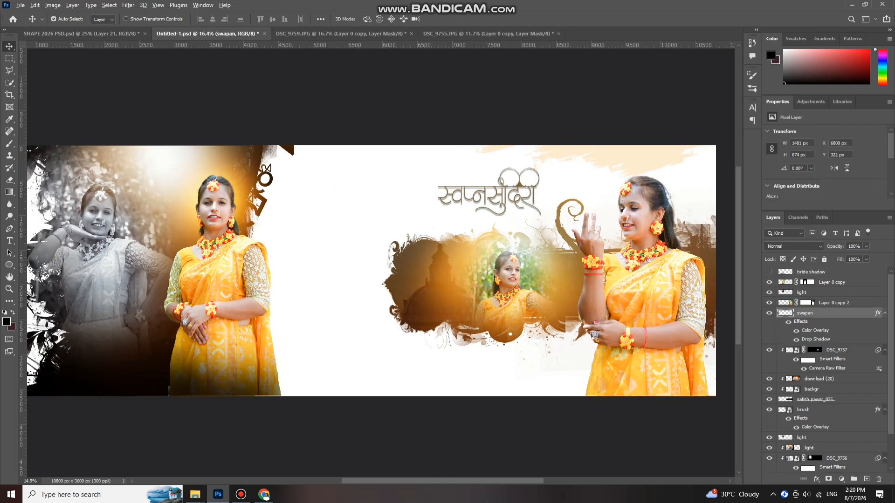
scroll(372, 270, down, 1)
key(ctrl+t)
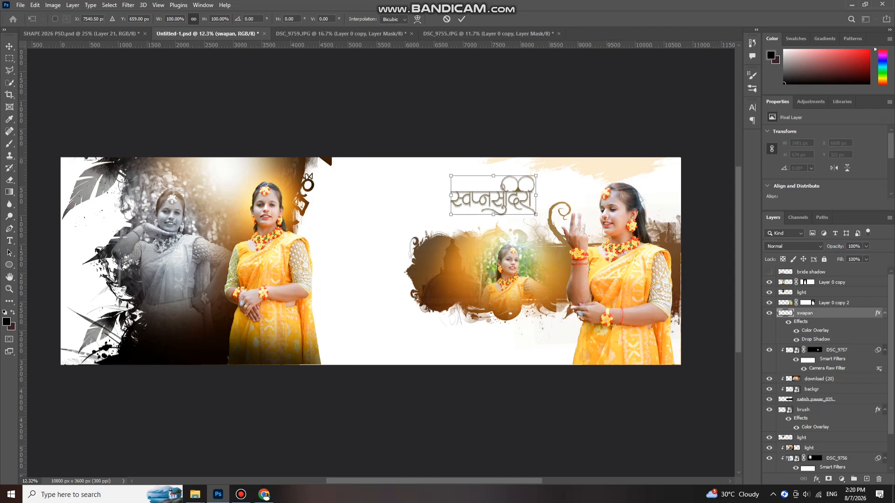
drag(450, 176, 444, 173)
key(Return)
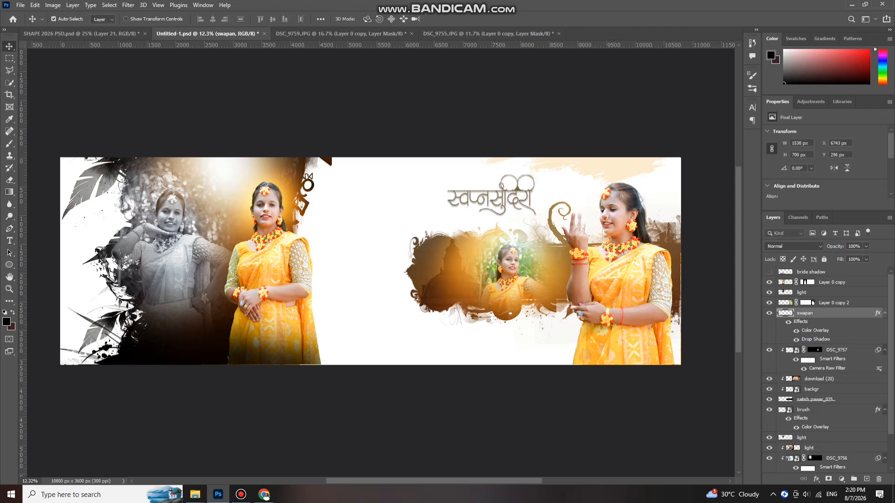
- Show the bride shadow layer and move it up and right beside the left bride
scroll(506, 93, down, 1)
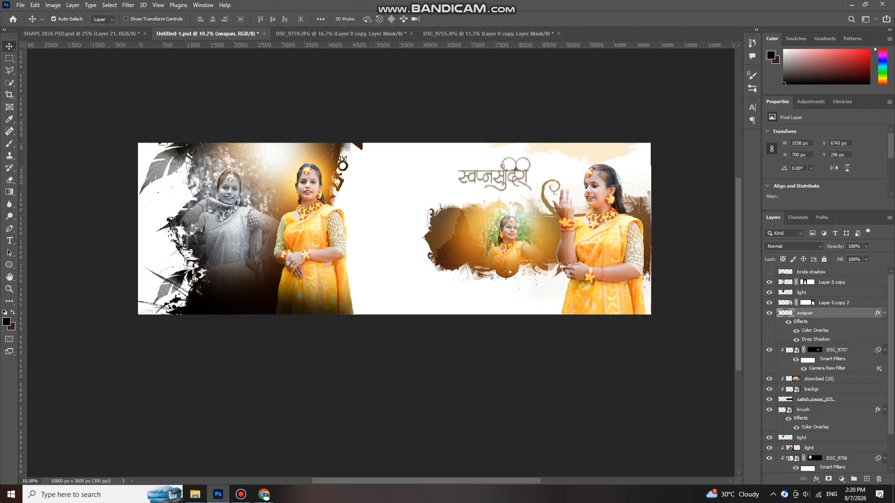
scroll(355, 267, up, 3)
click(769, 272)
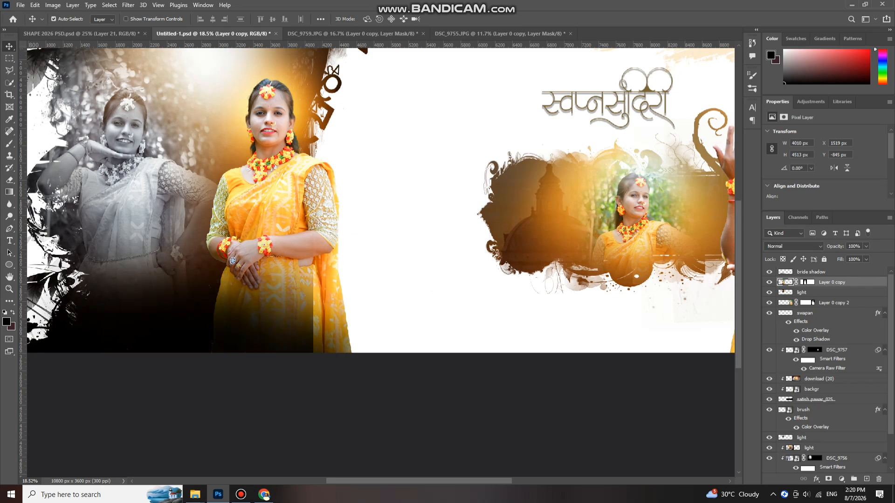
scroll(203, 326, up, 2)
drag(256, 348, 275, 348)
scroll(274, 348, down, 4)
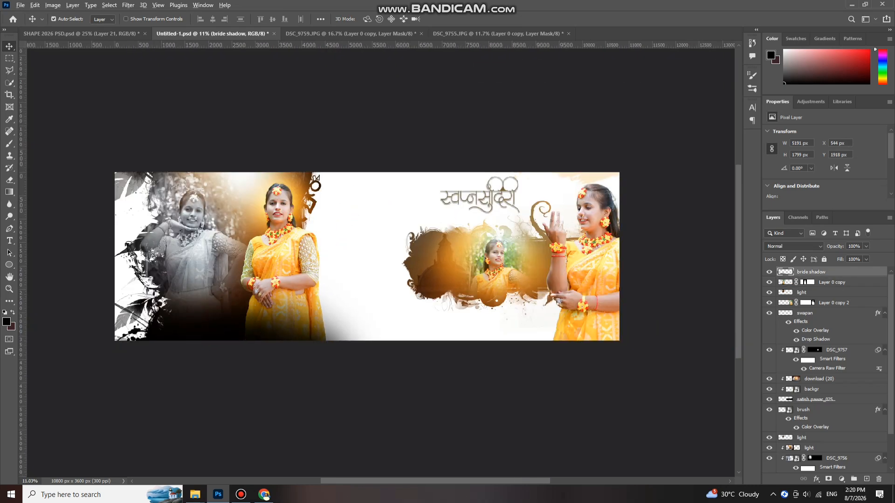
scroll(379, 249, up, 2)
scroll(377, 246, left, 1)
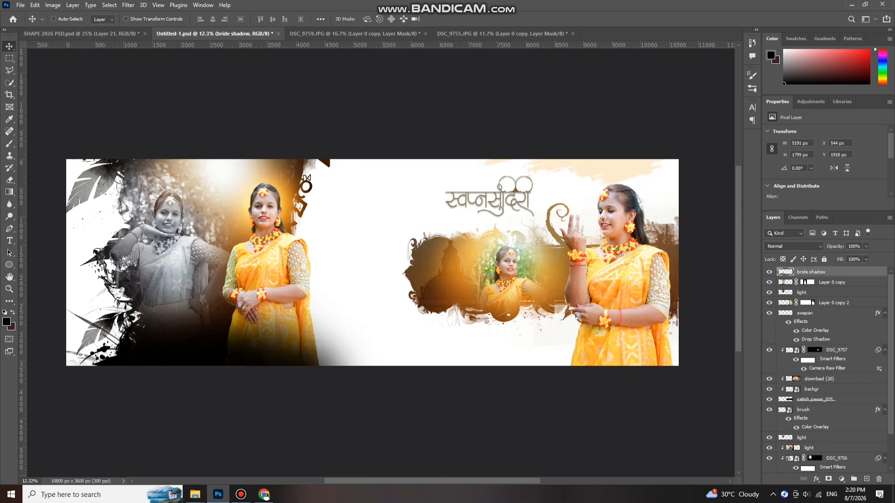
scroll(375, 243, down, 1)
scroll(374, 242, up, 1)
scroll(375, 242, left, 2)
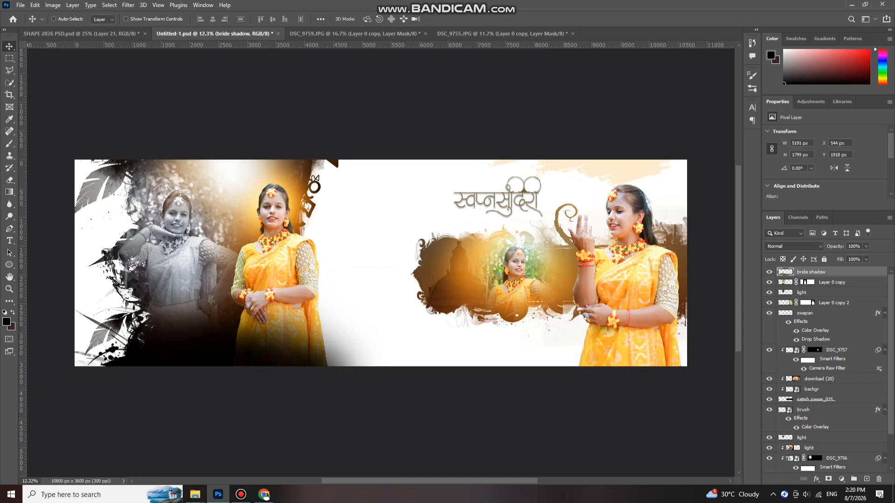